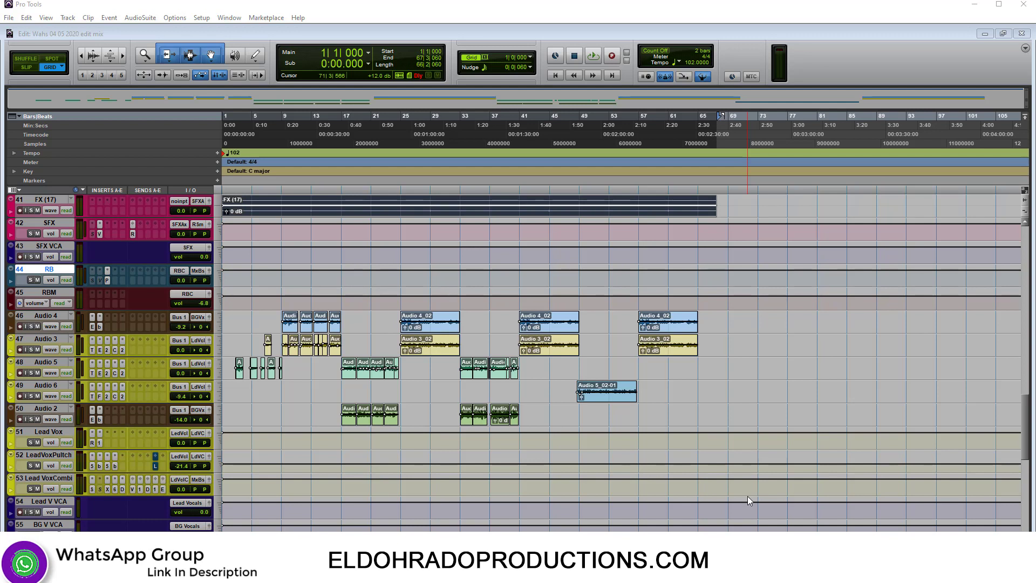
# Show the Mix window and open the SSL X-EQ 2 insert on the Audio 3 track.
pyautogui.click(963, 37)
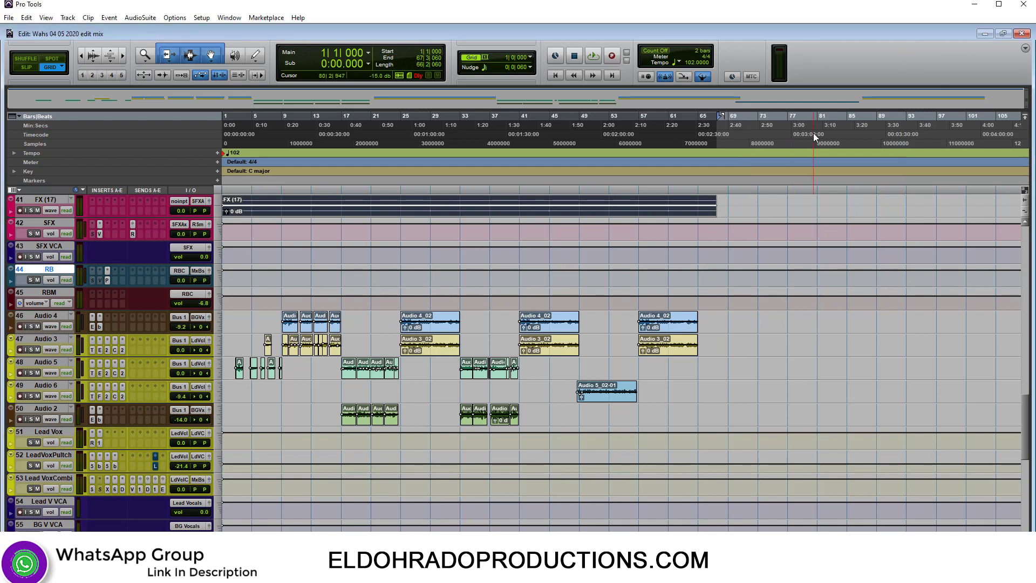
pyautogui.hotkey('ctrl', '=')
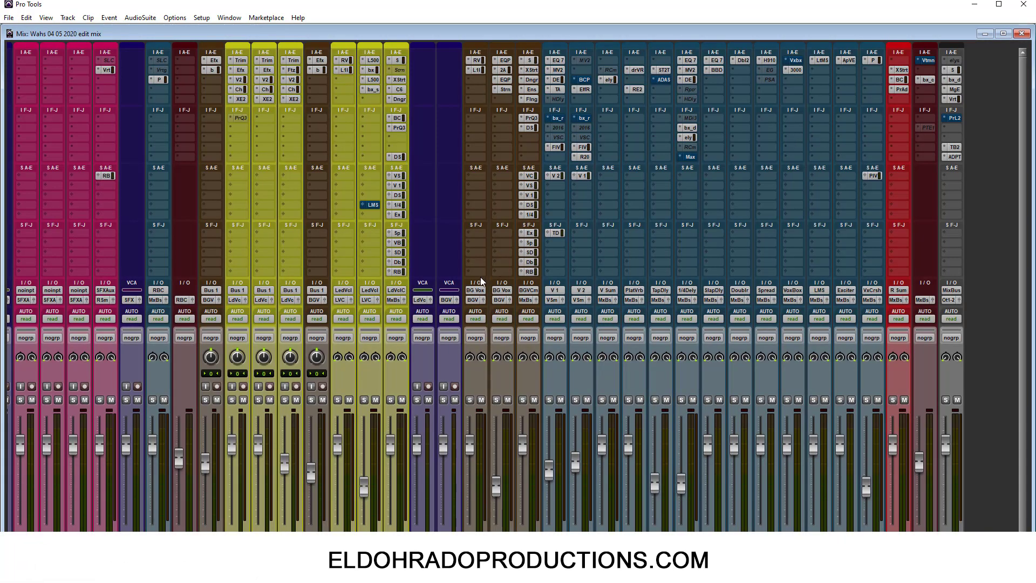
pyautogui.click(241, 99)
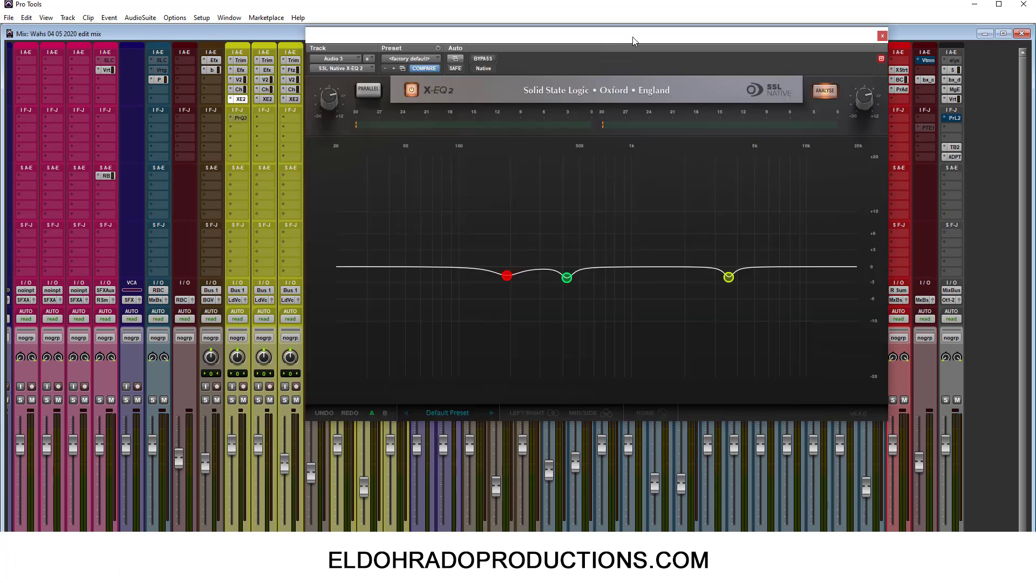
pyautogui.moveTo(627, 39); pyautogui.dragTo(583, 81)
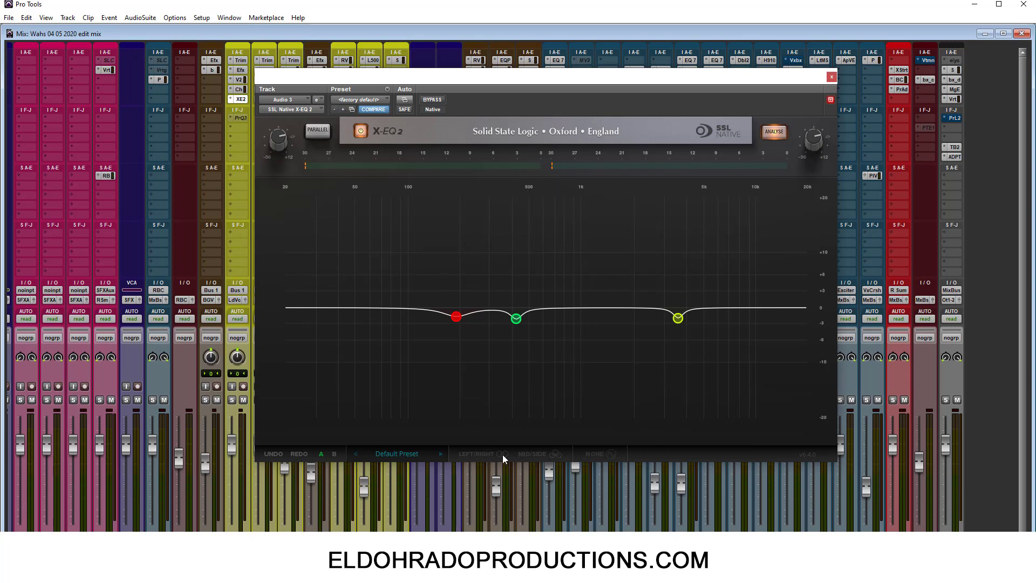
# Cycle the X-EQ 2 graph overlay through Phase to Step.
pyautogui.click(598, 456)
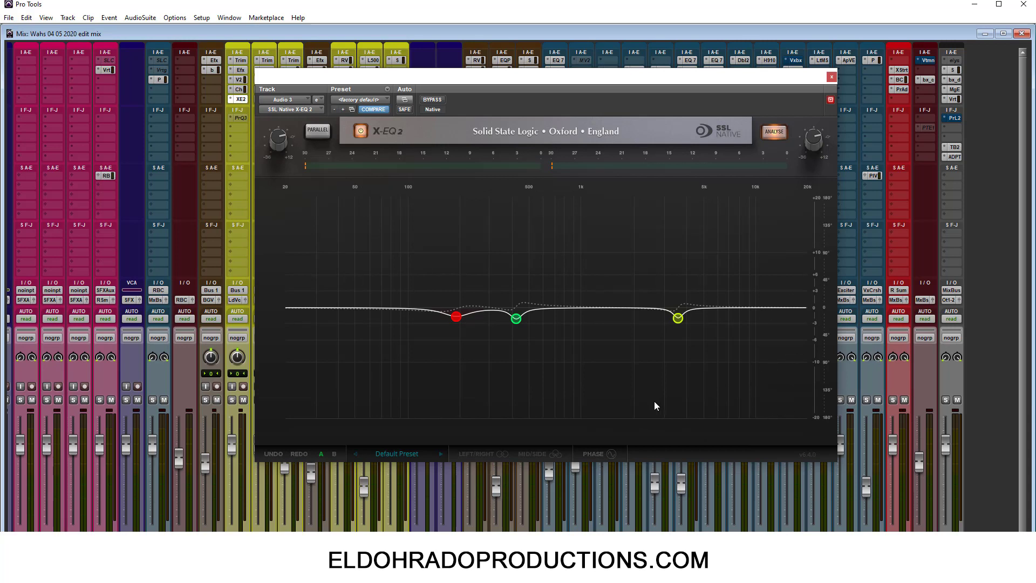
pyautogui.click(601, 455)
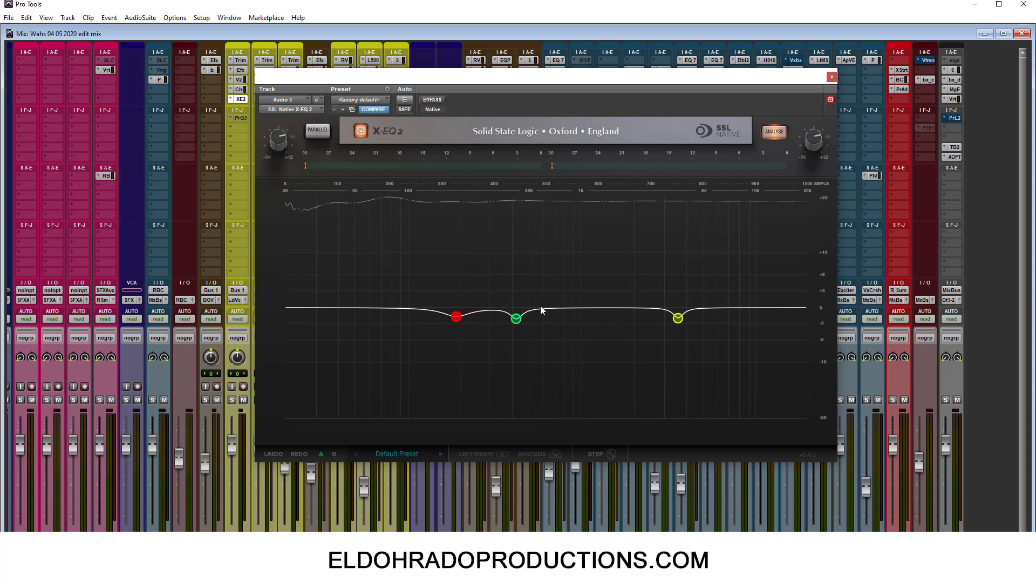
pyautogui.click(516, 319)
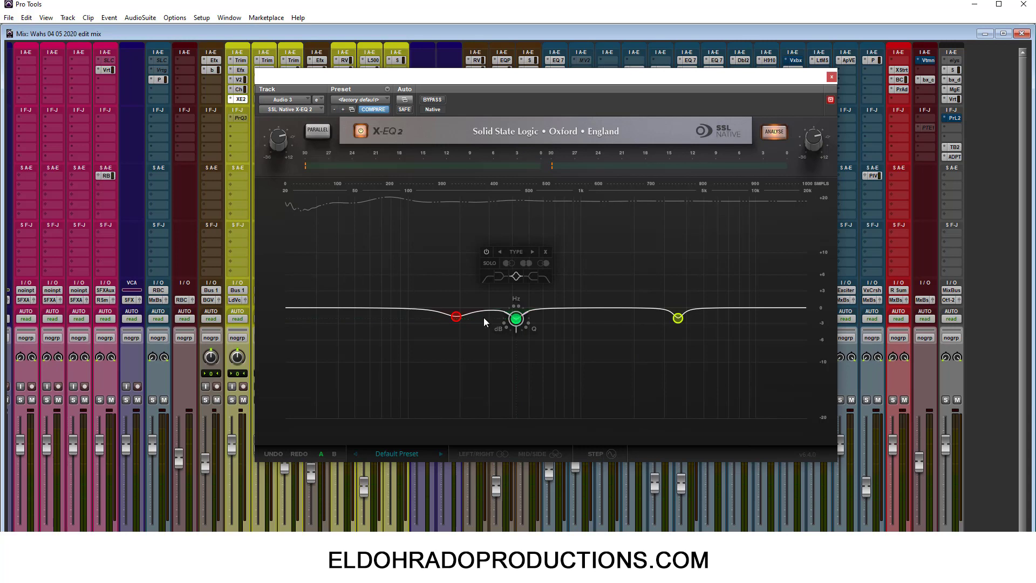
pyautogui.click(456, 317)
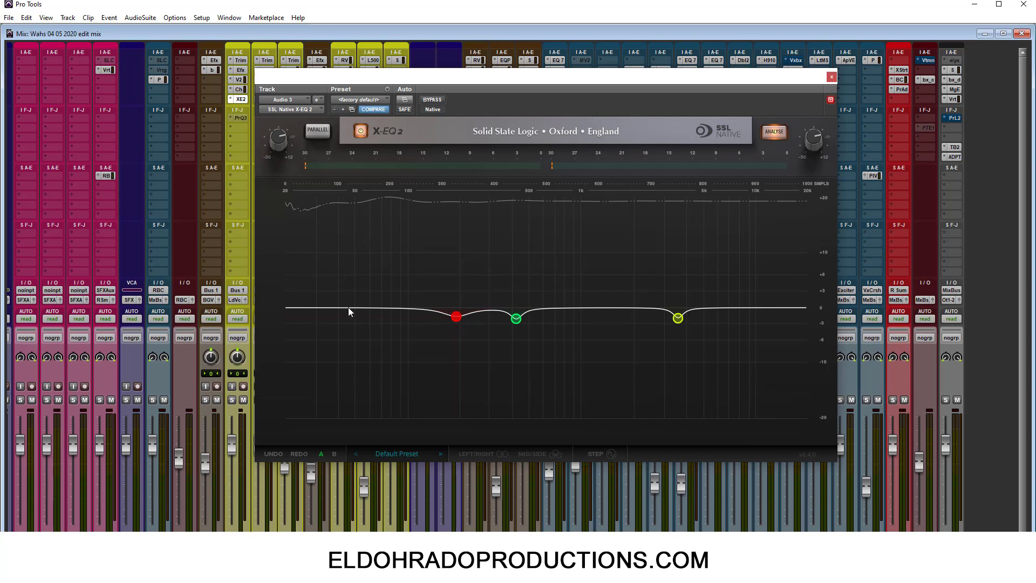
pyautogui.moveTo(529, 82); pyautogui.dragTo(550, 71)
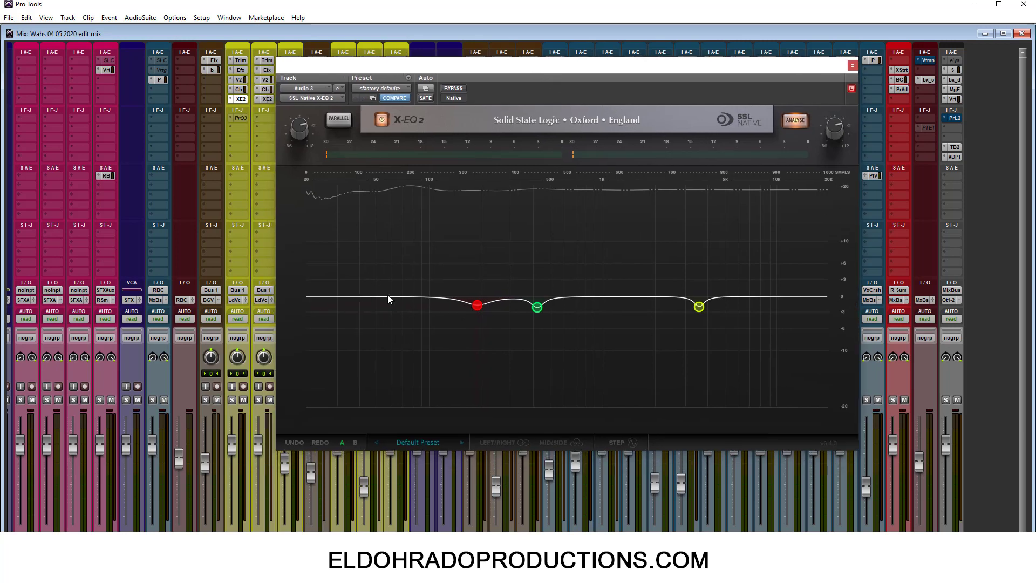
# Add a low bell band in X-EQ 2 at about 61 Hz with 0.9 dB gain and a Q of 1.4.
pyautogui.doubleClick(388, 296)
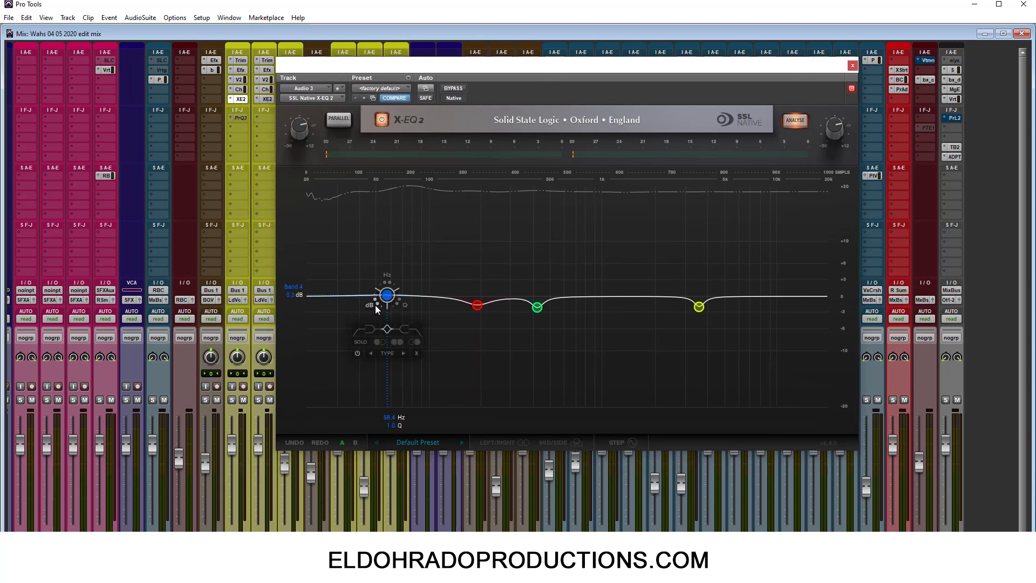
pyautogui.moveTo(377, 304)
pyautogui.mouseDown()
pyautogui.moveTo(380, 285)
pyautogui.moveTo(384, 342)
pyautogui.moveTo(381, 264)
pyautogui.moveTo(379, 310)
pyautogui.mouseUp()
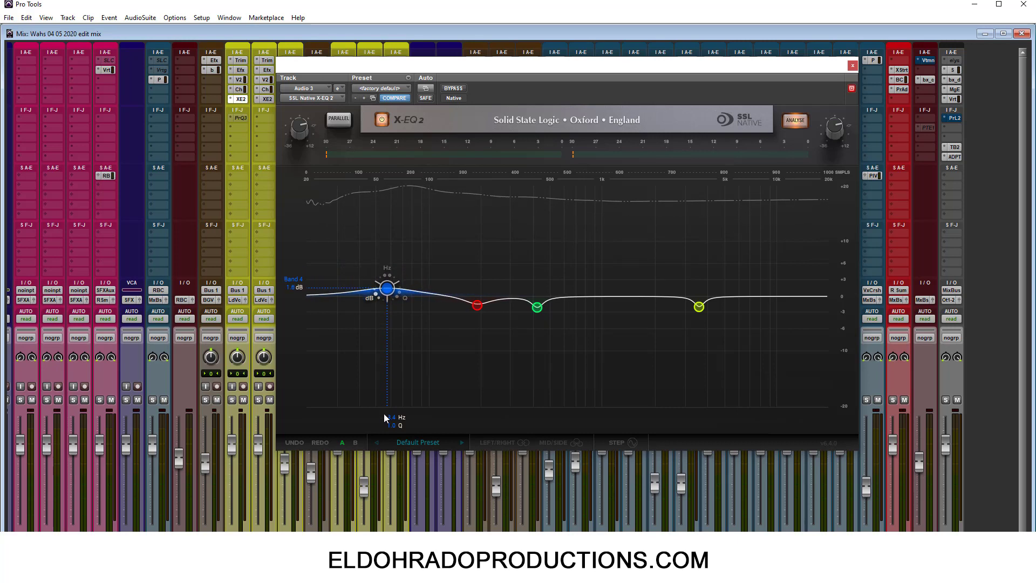
pyautogui.moveTo(383, 418); pyautogui.dragTo(384, 326)
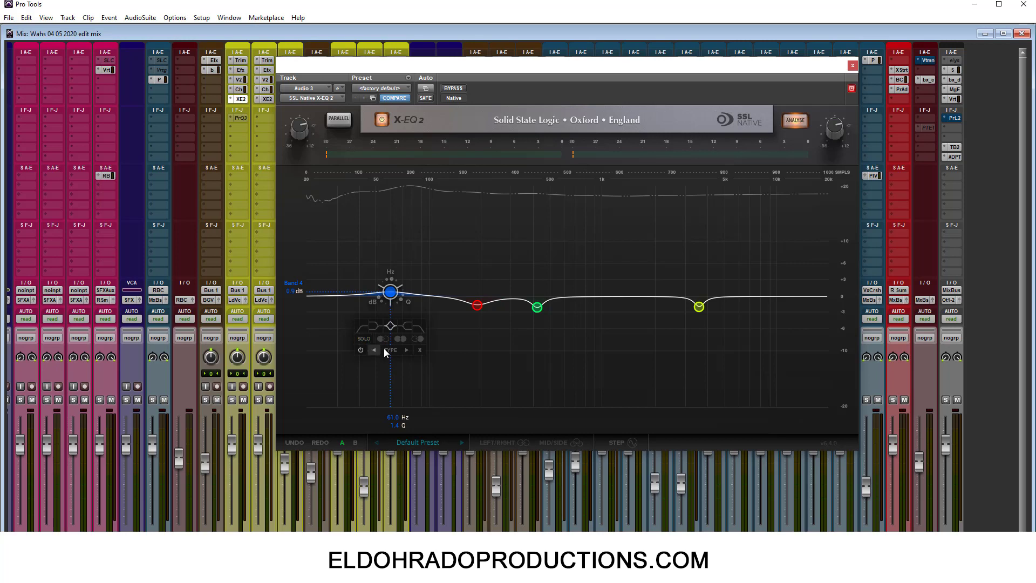
# Compare the new low band's bell types, stepping from Classic Symmetrical through the Proportional types to Constant Q New.
pyautogui.moveTo(389, 351)
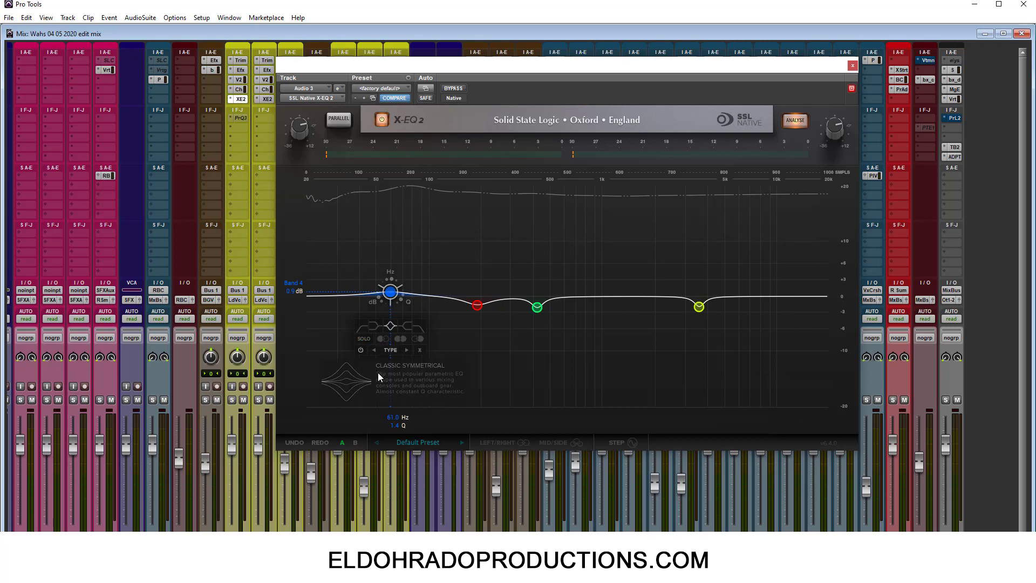
pyautogui.click(405, 350)
pyautogui.click(376, 348)
pyautogui.click(407, 351)
pyautogui.click(407, 351)
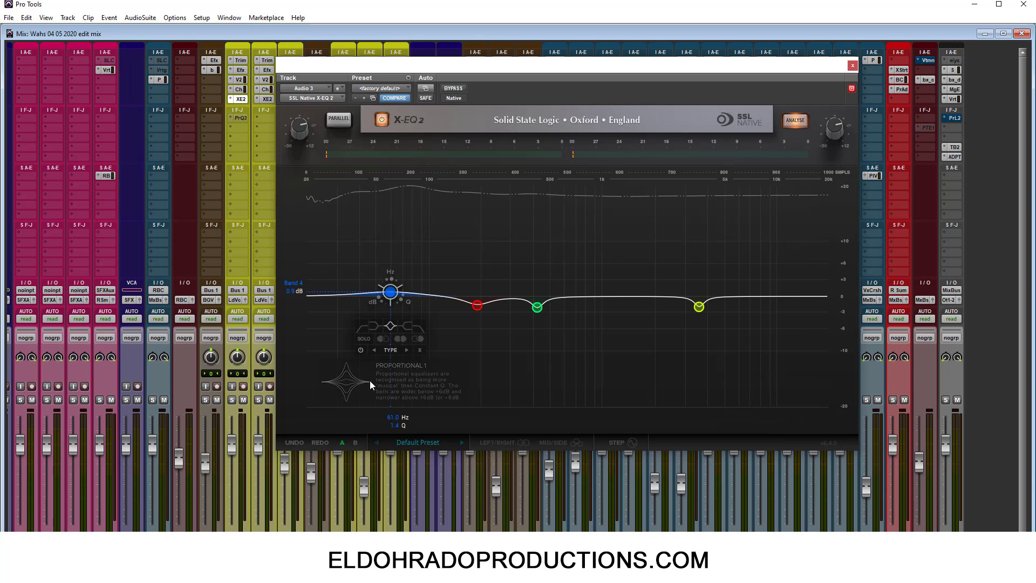
pyautogui.click(406, 350)
pyautogui.click(407, 351)
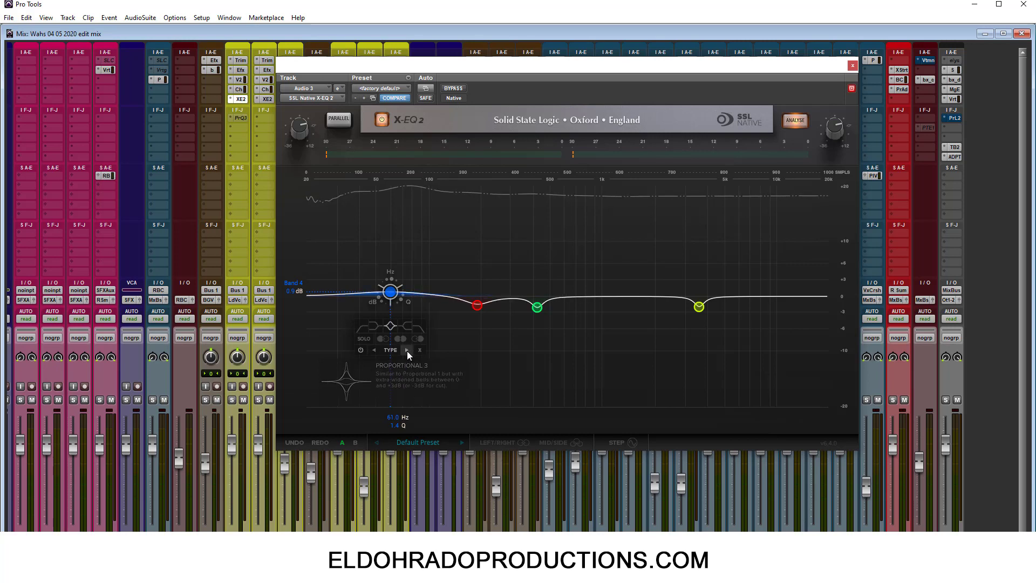
pyautogui.click(407, 351)
pyautogui.click(407, 351)
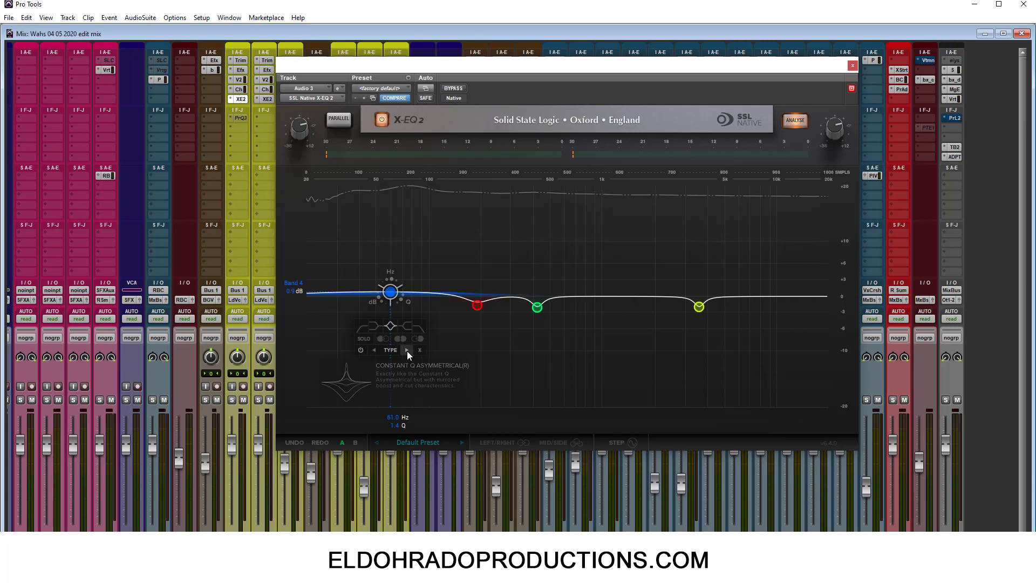
pyautogui.click(407, 351)
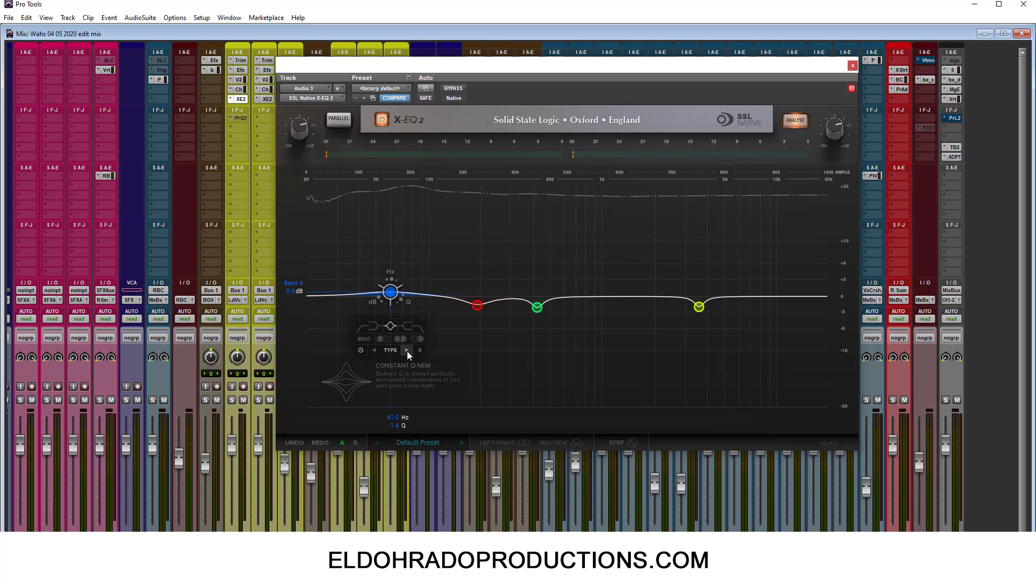
# Step the low band's type back to Classic Asymmetrical.
pyautogui.click(375, 352)
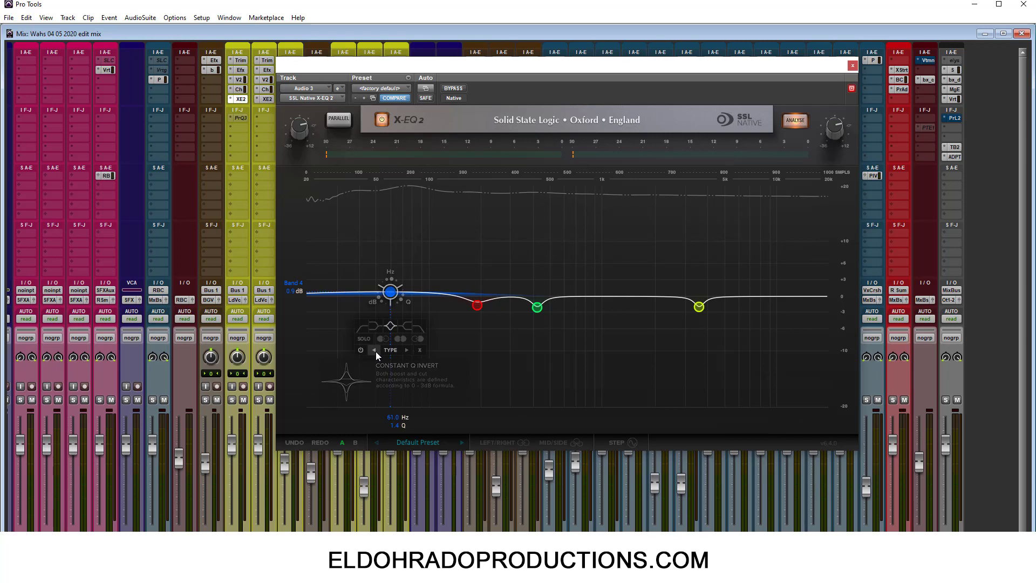
pyautogui.click(376, 352)
pyautogui.click(376, 351)
pyautogui.click(376, 351)
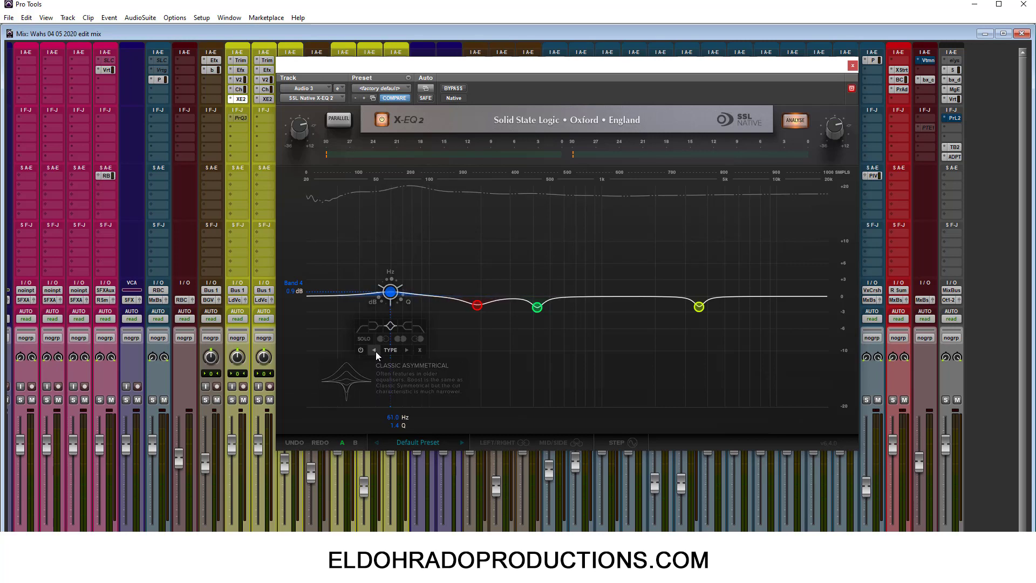
pyautogui.click(375, 352)
pyautogui.click(408, 350)
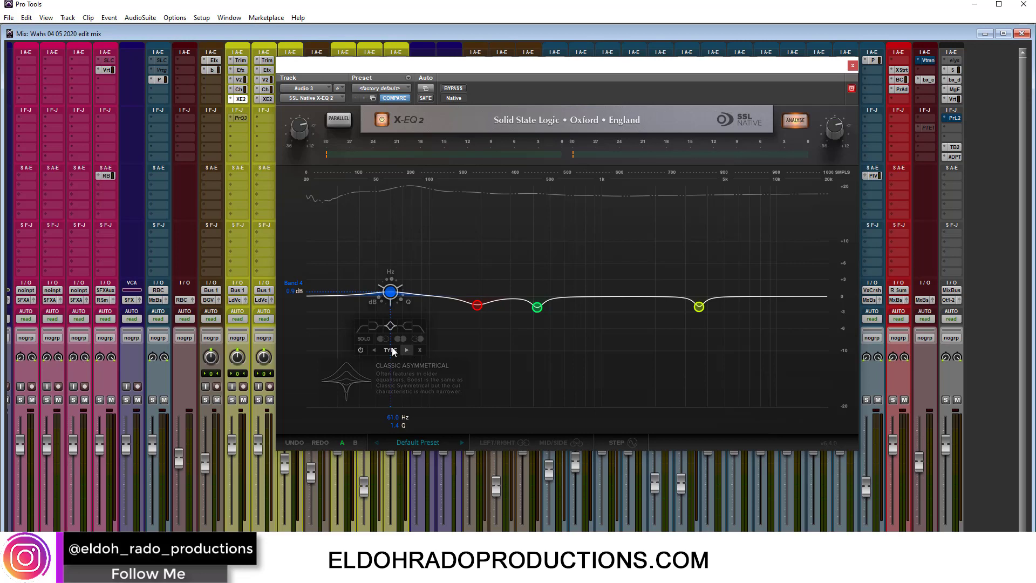
# Set the low band's type to Proportional 1 and its Q to 0.9.
pyautogui.moveTo(400, 302)
pyautogui.mouseDown()
pyautogui.moveTo(396, 294)
pyautogui.moveTo(397, 332)
pyautogui.moveTo(411, 289)
pyautogui.mouseUp()
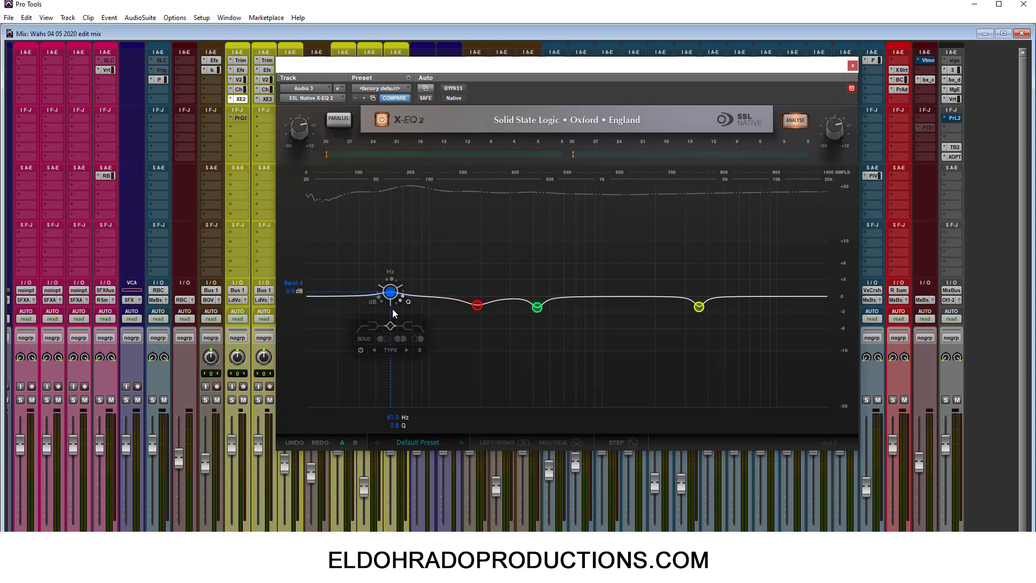
pyautogui.click(406, 349)
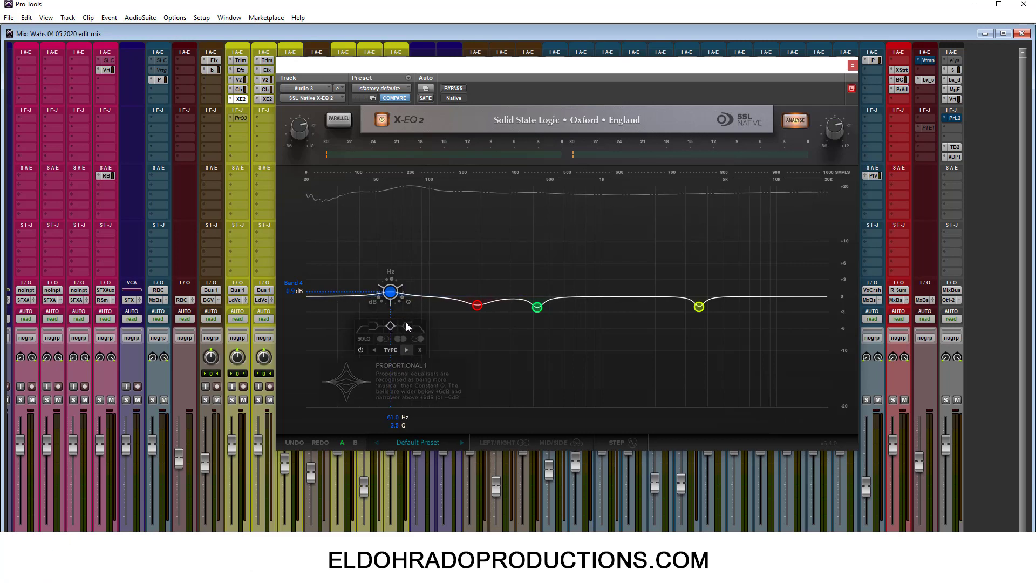
pyautogui.moveTo(405, 302); pyautogui.dragTo(403, 317)
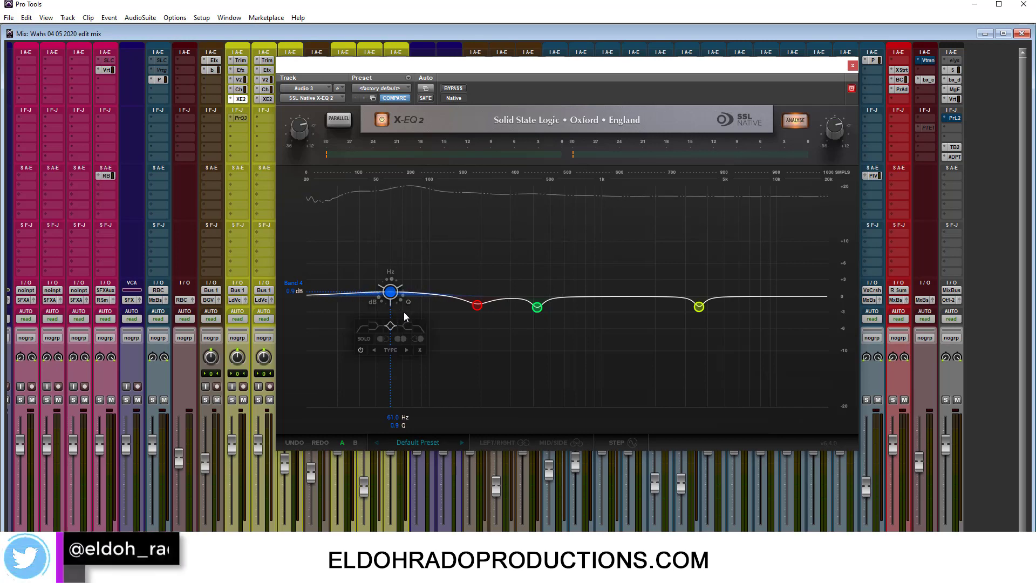
pyautogui.click(406, 349)
pyautogui.click(373, 350)
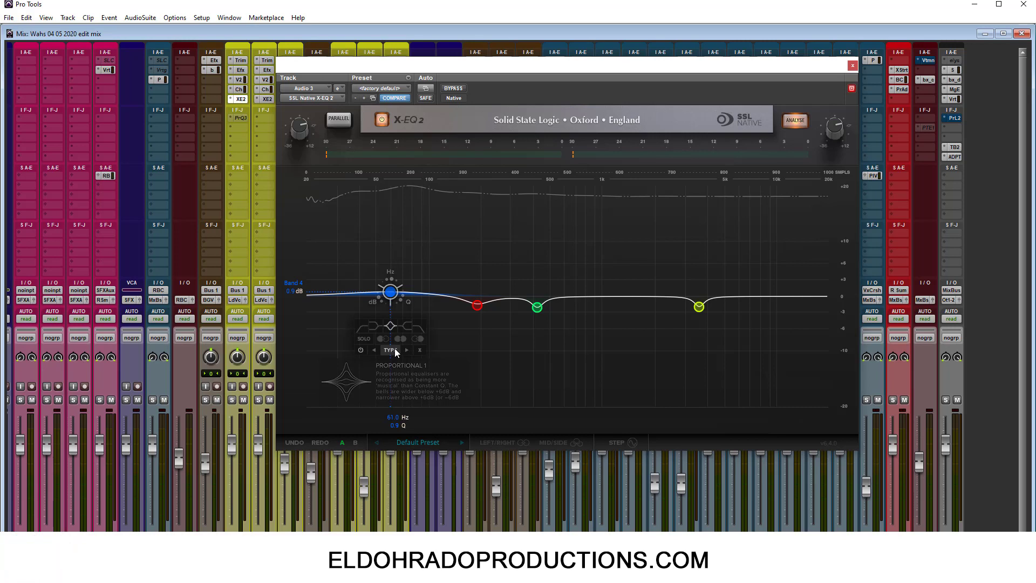
# Turn the low band into a slight cut at a slightly higher frequency and close the X-EQ 2 window.
pyautogui.moveTo(390, 292); pyautogui.dragTo(407, 320)
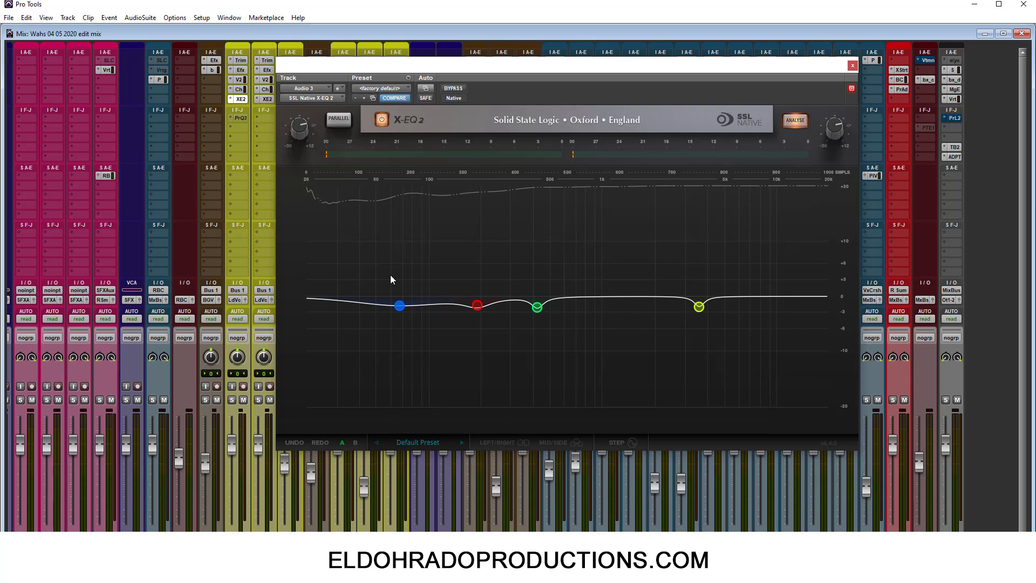
pyautogui.click(852, 65)
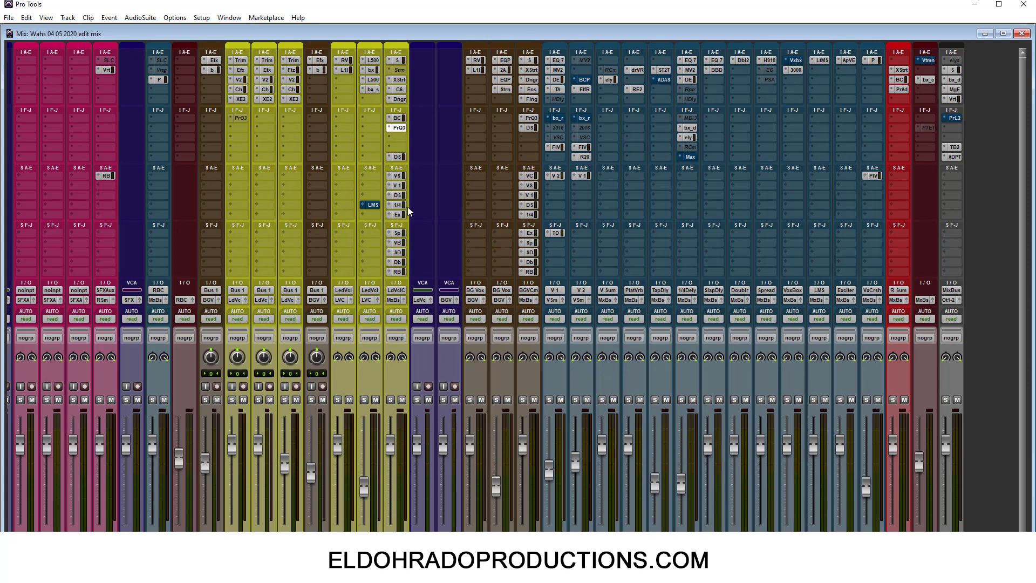
# Open the FabFilter Pro-Q 3 insert on the Lead Vox Combi track and review its phase processing modes.
pyautogui.click(400, 127)
pyautogui.moveTo(514, 69); pyautogui.dragTo(514, 91)
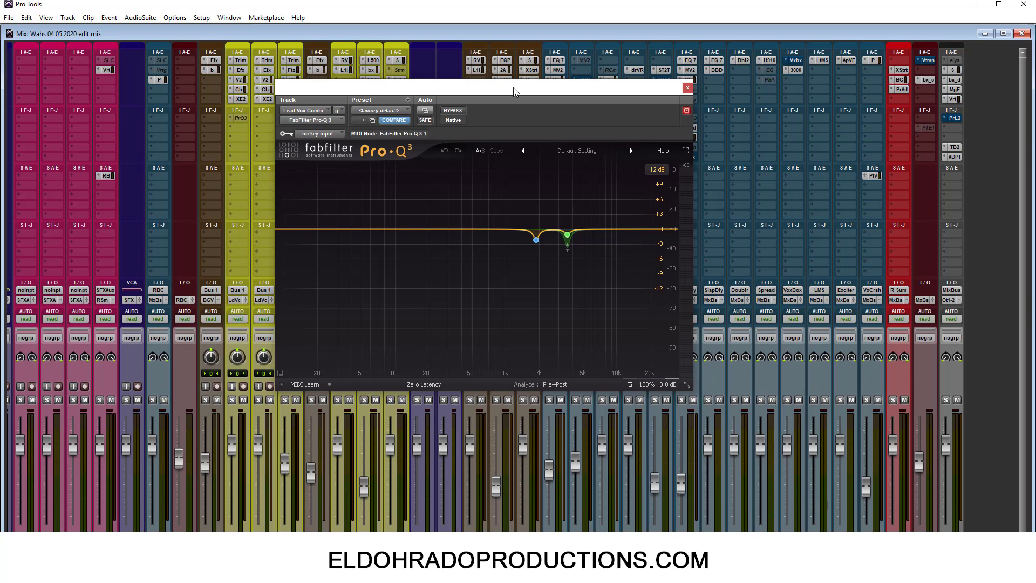
pyautogui.moveTo(509, 103); pyautogui.dragTo(506, 111)
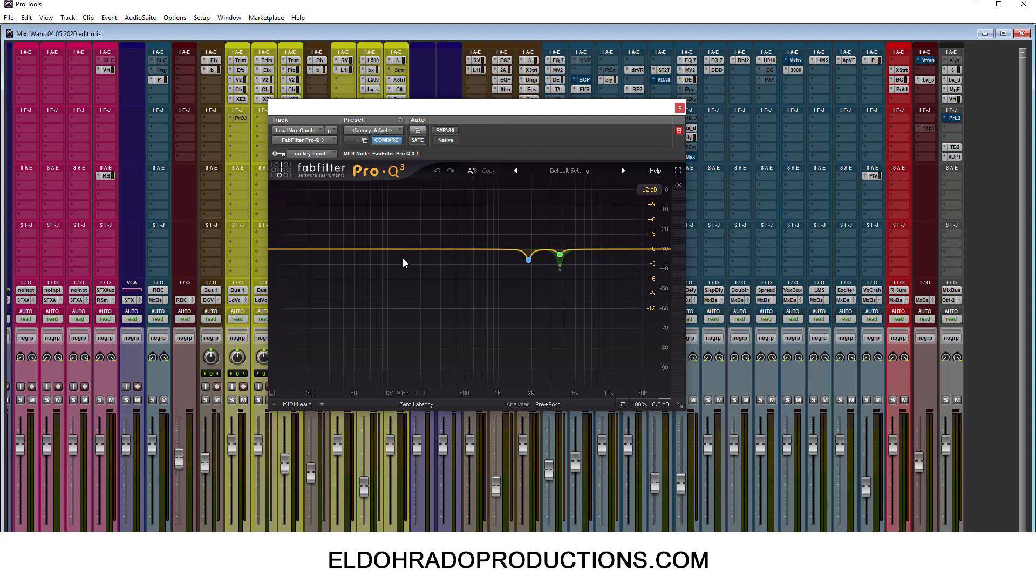
pyautogui.click(416, 405)
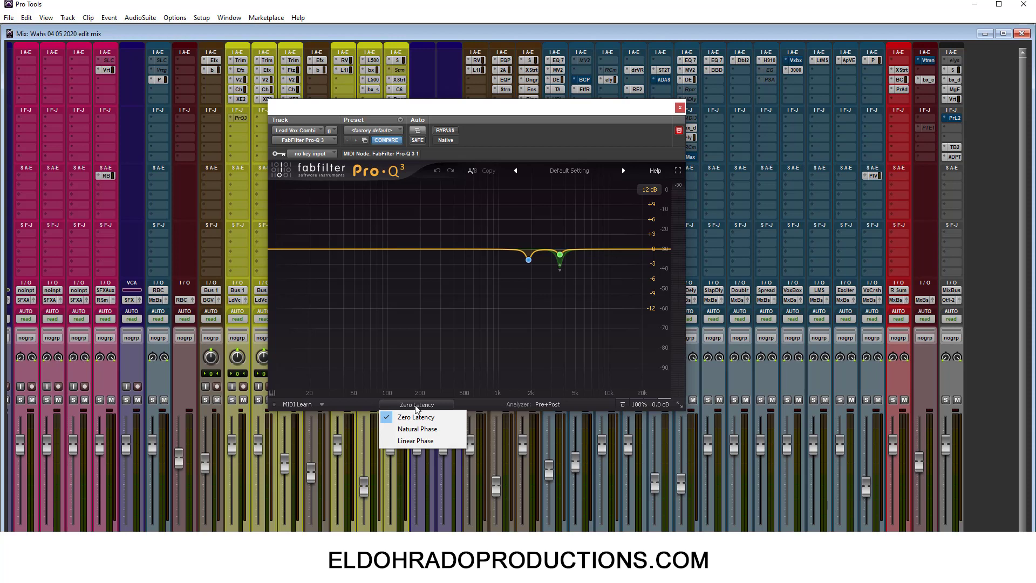
pyautogui.click(472, 404)
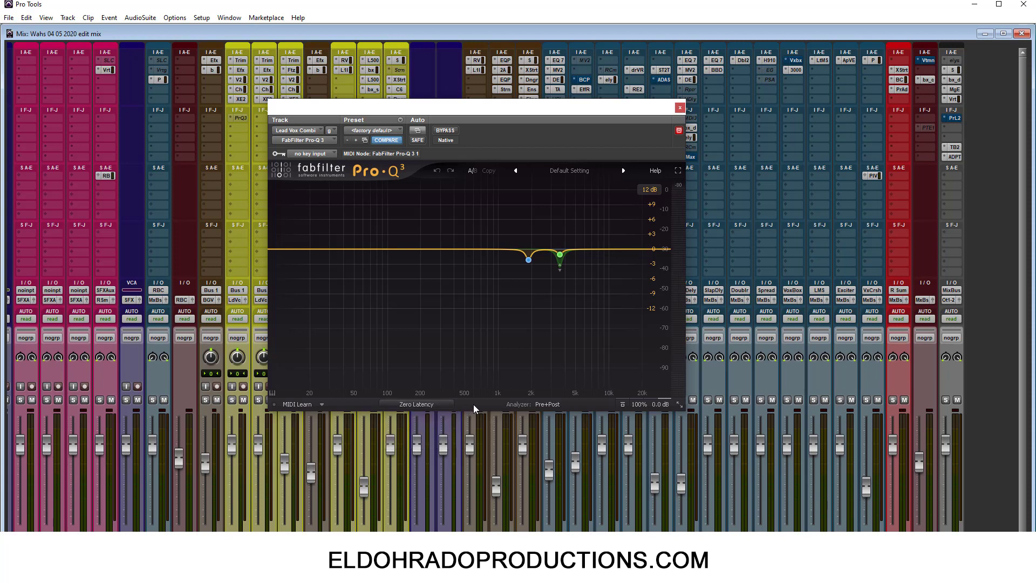
# Examine the Pro-Q 3 analyzer settings, including the pre/post and external spectrum options.
pyautogui.click(548, 405)
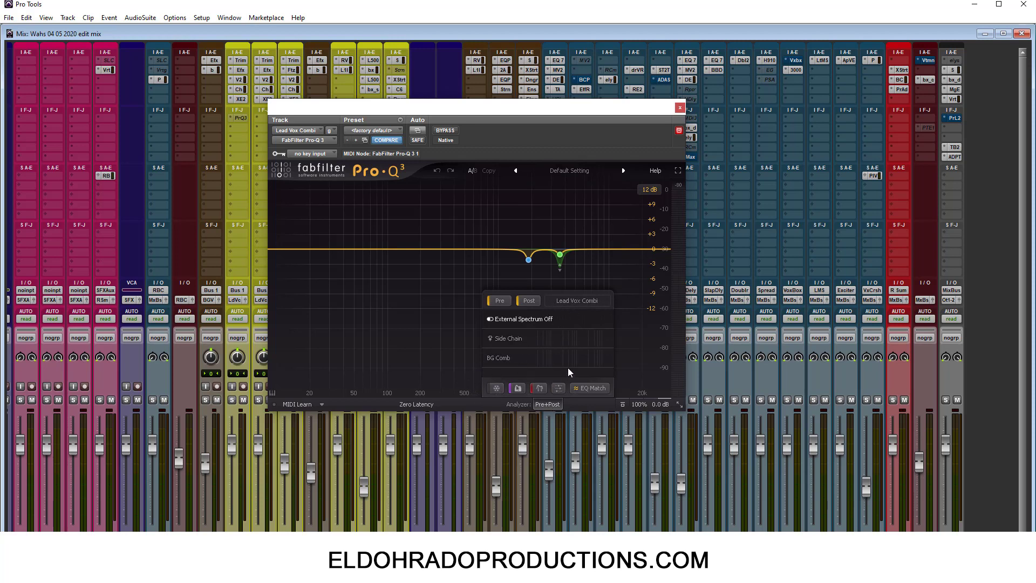
pyautogui.moveTo(512, 322)
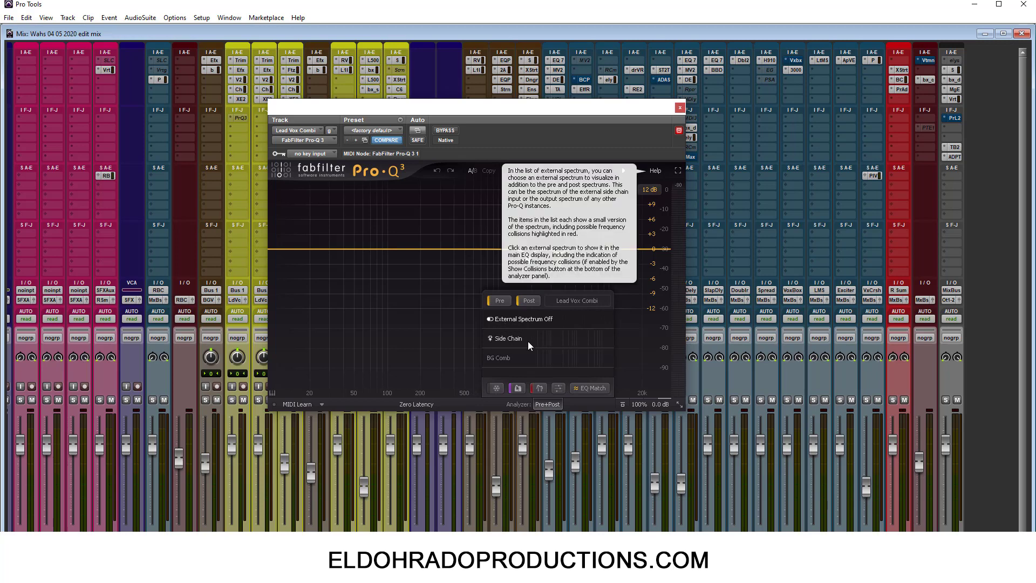
pyautogui.doubleClick(560, 255)
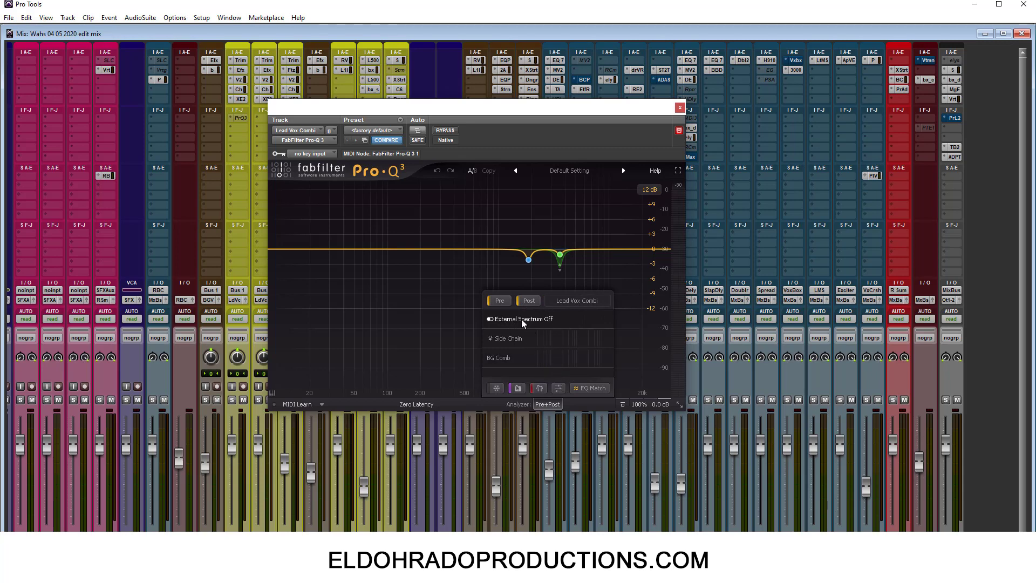
pyautogui.moveTo(517, 354)
pyautogui.moveTo(553, 292)
pyautogui.click(548, 402)
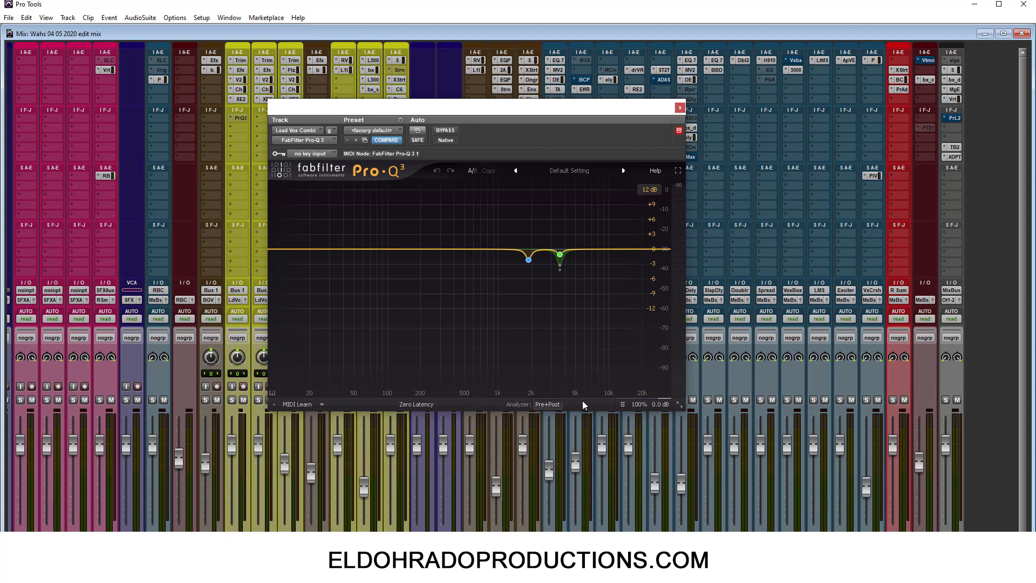
# Try the Pro-Q 3 display range at 3 dB and 30 dB, and set it to 6 dB.
pyautogui.moveTo(636, 401)
pyautogui.click(650, 191)
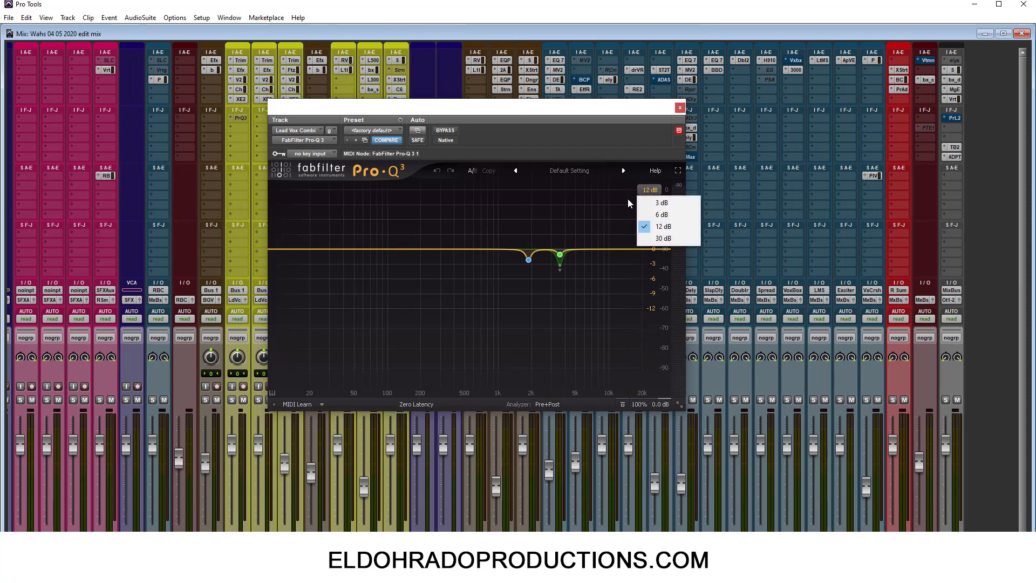
pyautogui.click(657, 201)
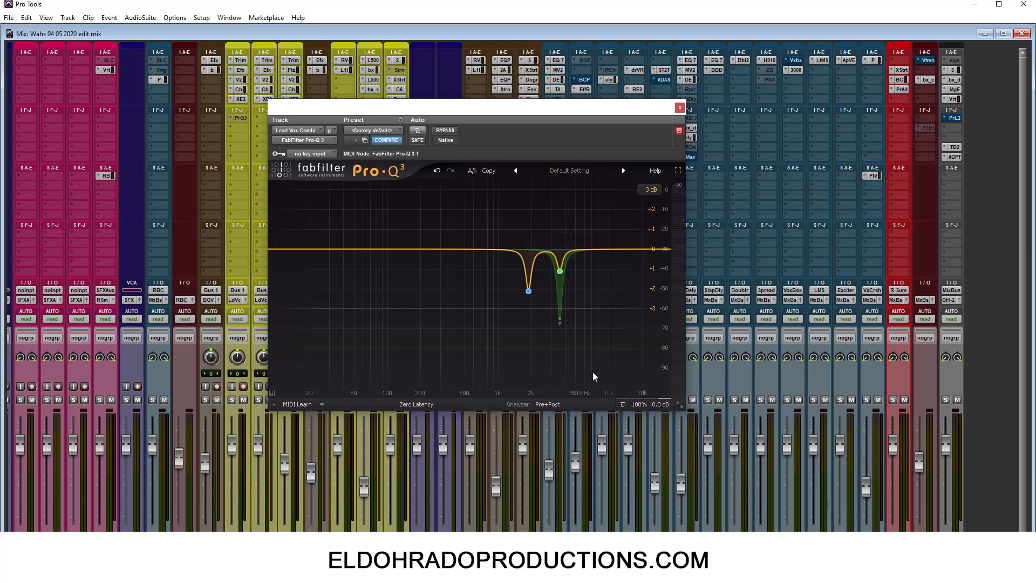
pyautogui.click(651, 189)
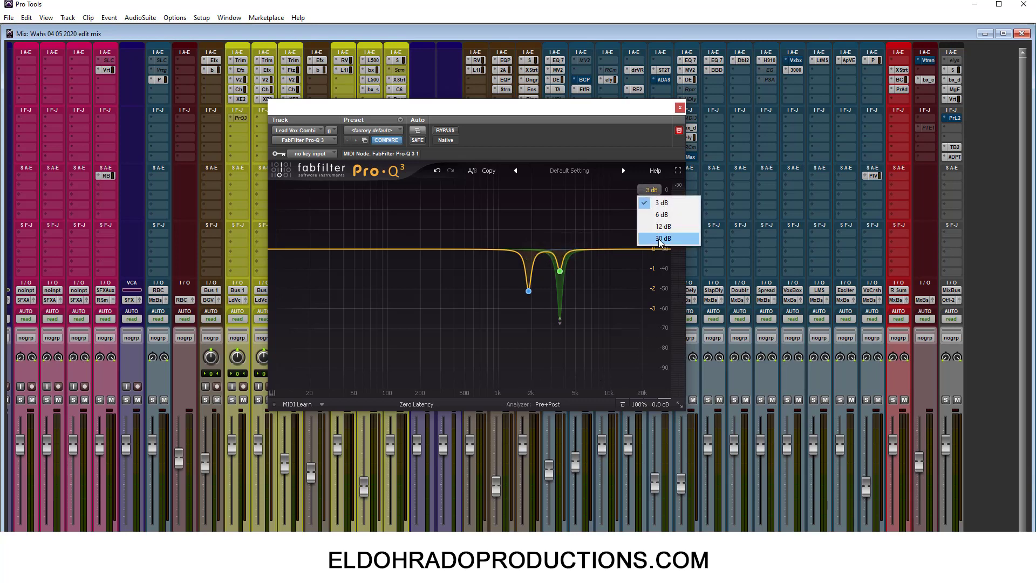
pyautogui.click(661, 241)
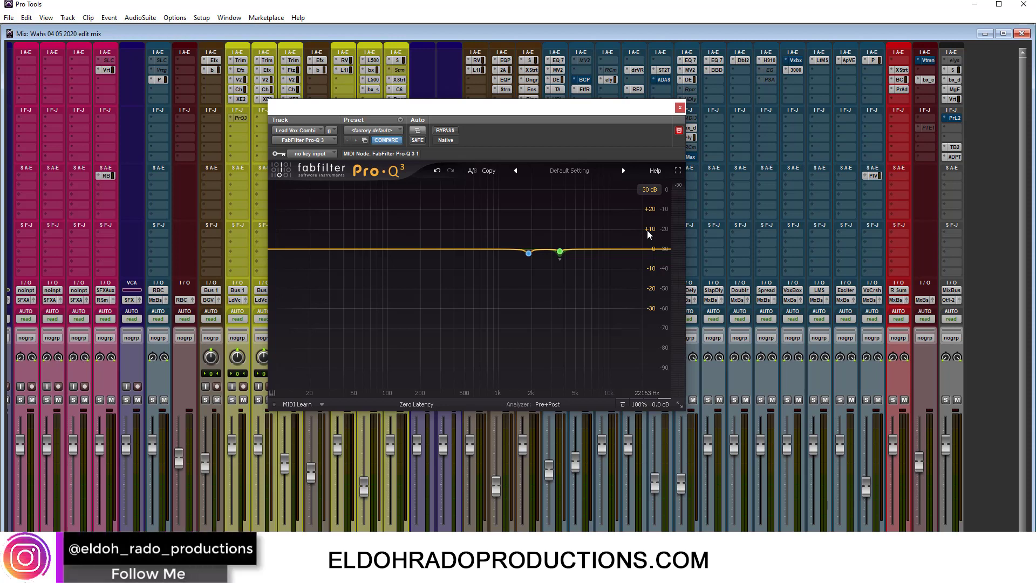
pyautogui.click(650, 189)
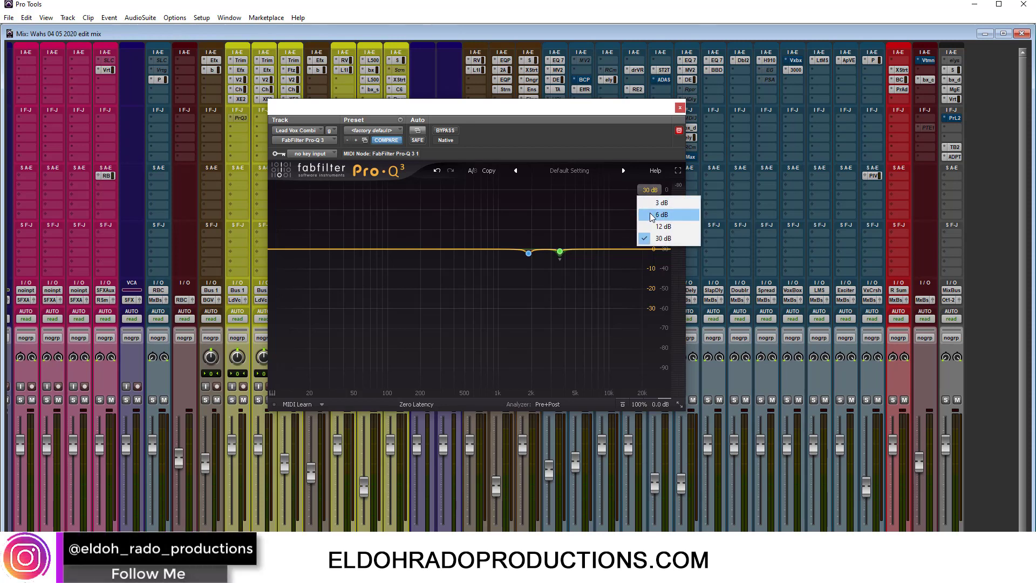
pyautogui.click(651, 215)
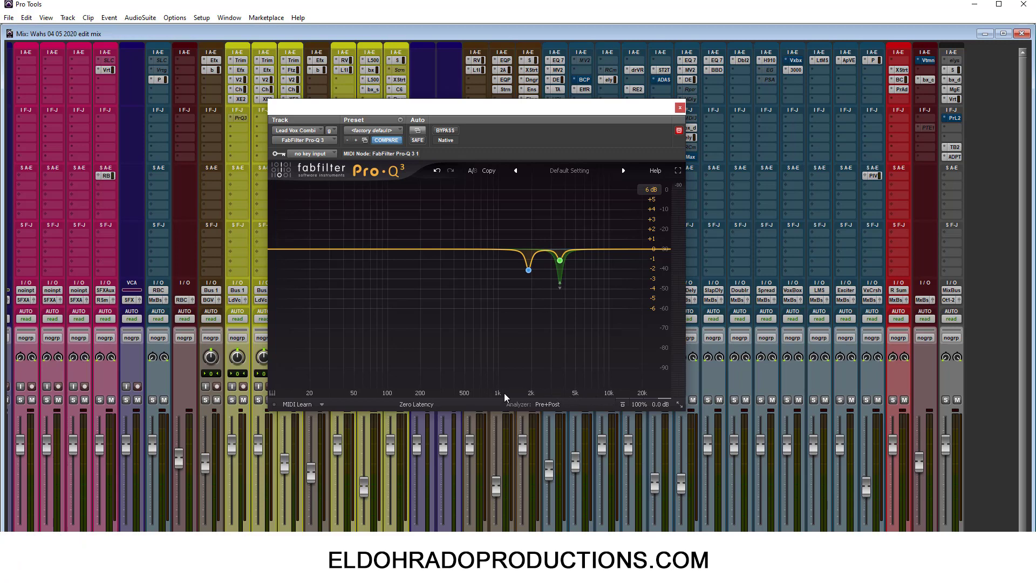
# Review the Pro-Q 3 factory presets without loading one and close the plug-in window.
pyautogui.click(578, 174)
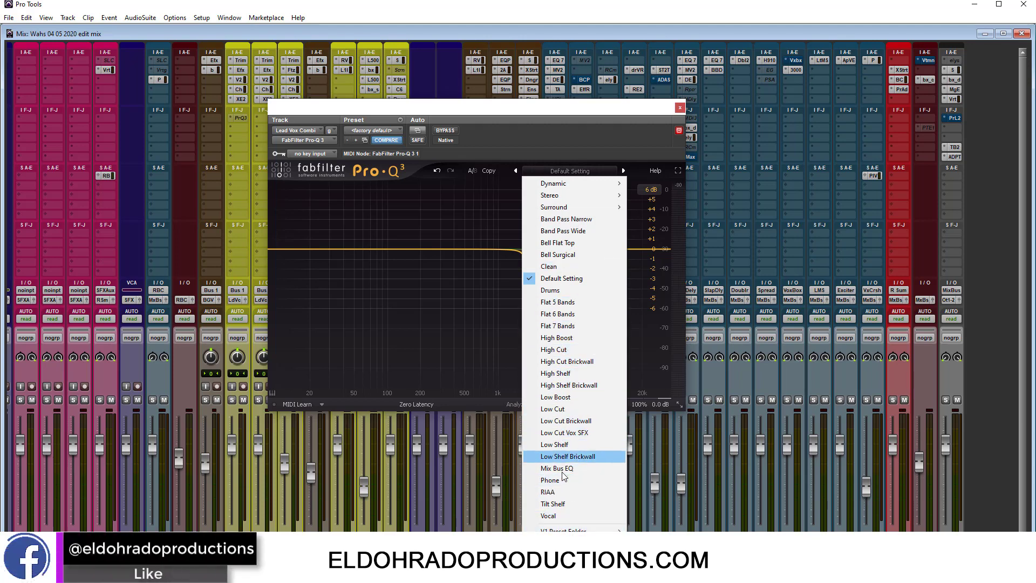
pyautogui.moveTo(567, 530)
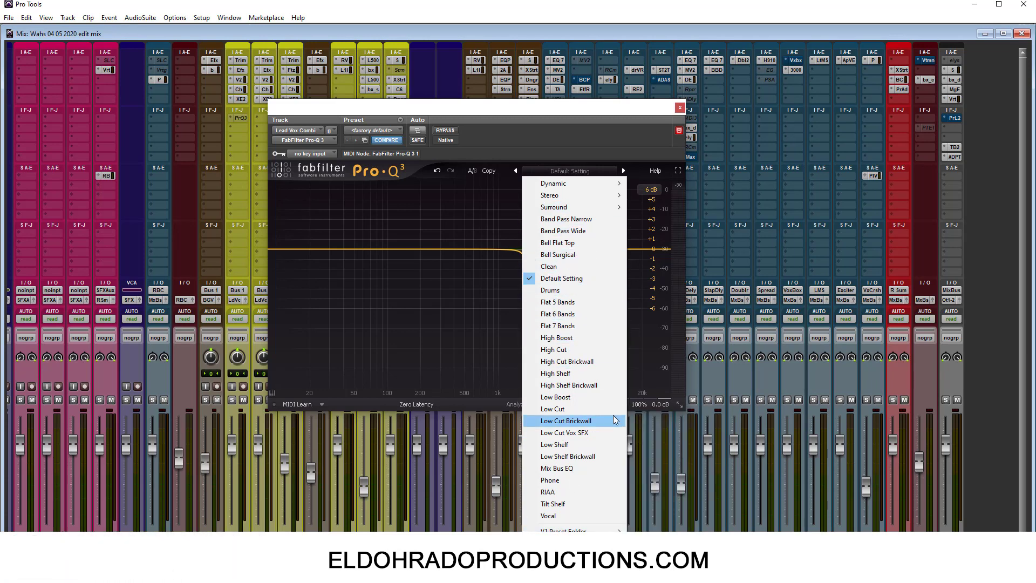
pyautogui.click(604, 134)
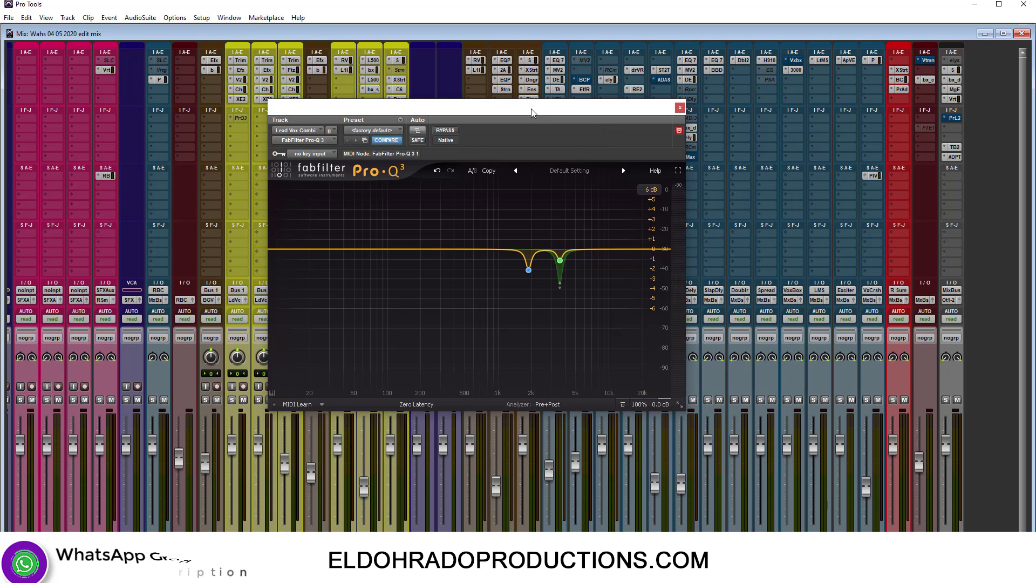
pyautogui.moveTo(532, 109); pyautogui.dragTo(555, 139)
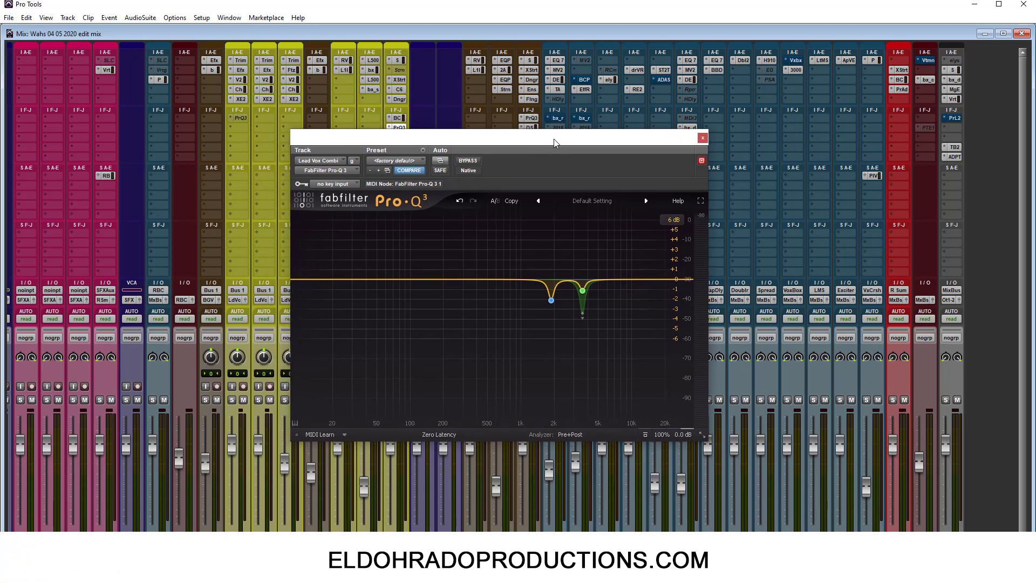
pyautogui.moveTo(555, 142); pyautogui.dragTo(554, 153)
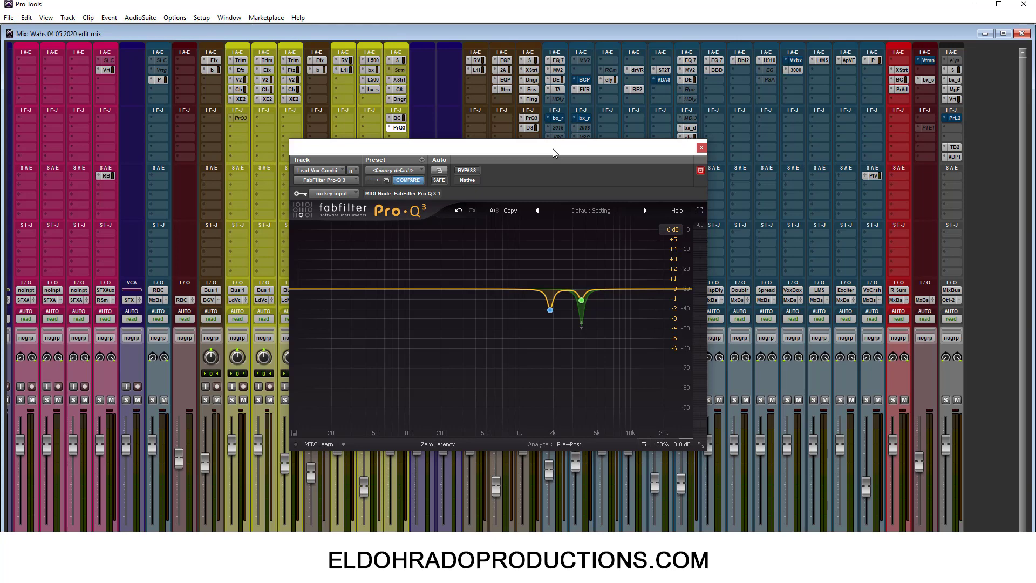
pyautogui.click(701, 148)
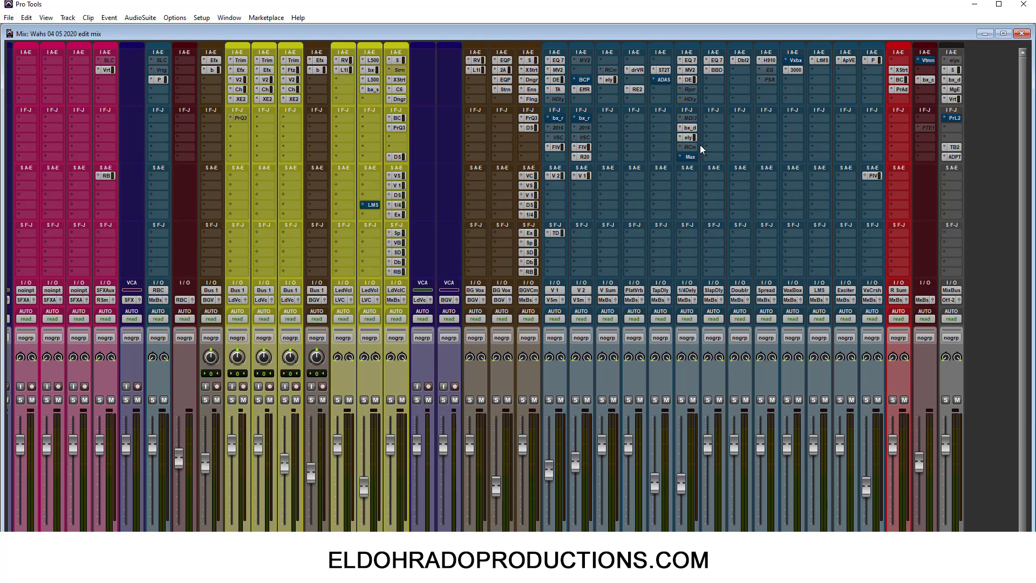
# Open the bx_digital V3 insert on the Mix track and switch its processing mode to M/S Rec.
pyautogui.click(953, 81)
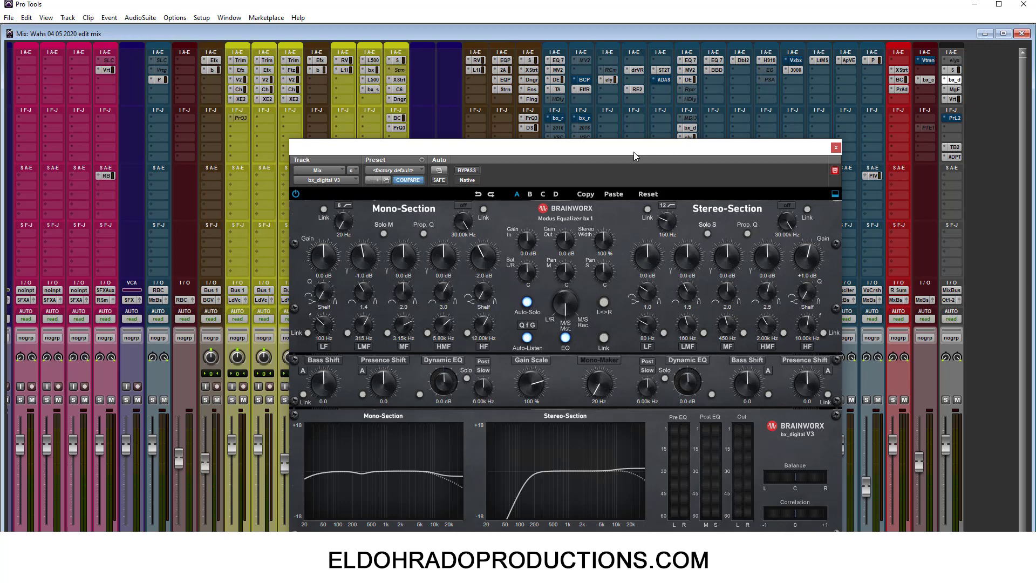
pyautogui.moveTo(583, 157); pyautogui.dragTo(588, 98)
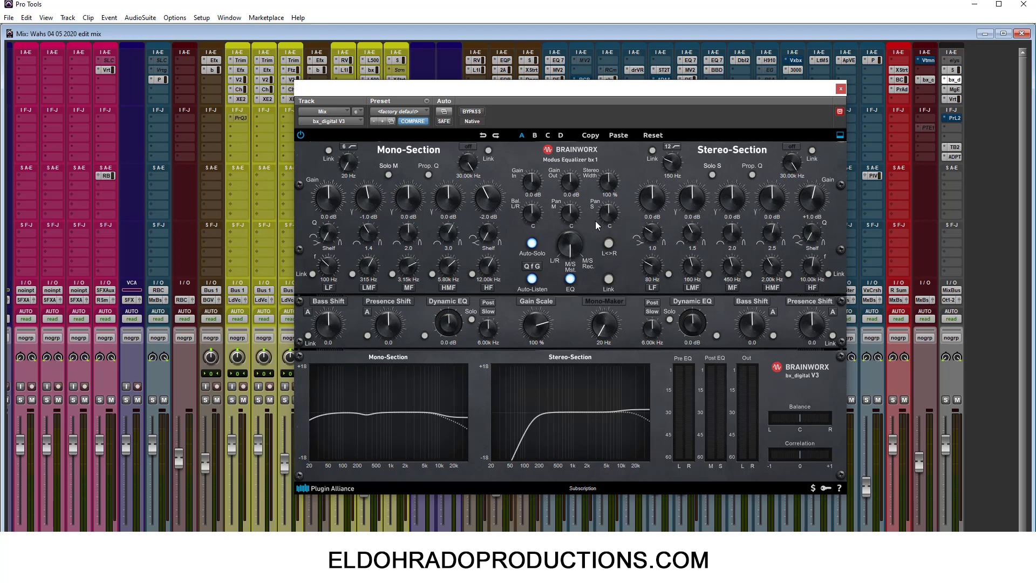
pyautogui.moveTo(566, 251); pyautogui.dragTo(575, 209)
# Toggle Auto-Solo off and on while adjusting the Mono-Section MF band's Q to about 2.1.
pyautogui.click(532, 243)
pyautogui.click(532, 243)
pyautogui.moveTo(404, 238); pyautogui.dragTo(409, 212)
pyautogui.click(531, 243)
pyautogui.click(531, 244)
pyautogui.moveTo(409, 235); pyautogui.dragTo(411, 274)
# Set the Mono-Section HMF band's Q to about 3.8, nudge the LMF band's Q and close the bx_digital V3 window.
pyautogui.click(389, 174)
pyautogui.moveTo(448, 239); pyautogui.dragTo(446, 211)
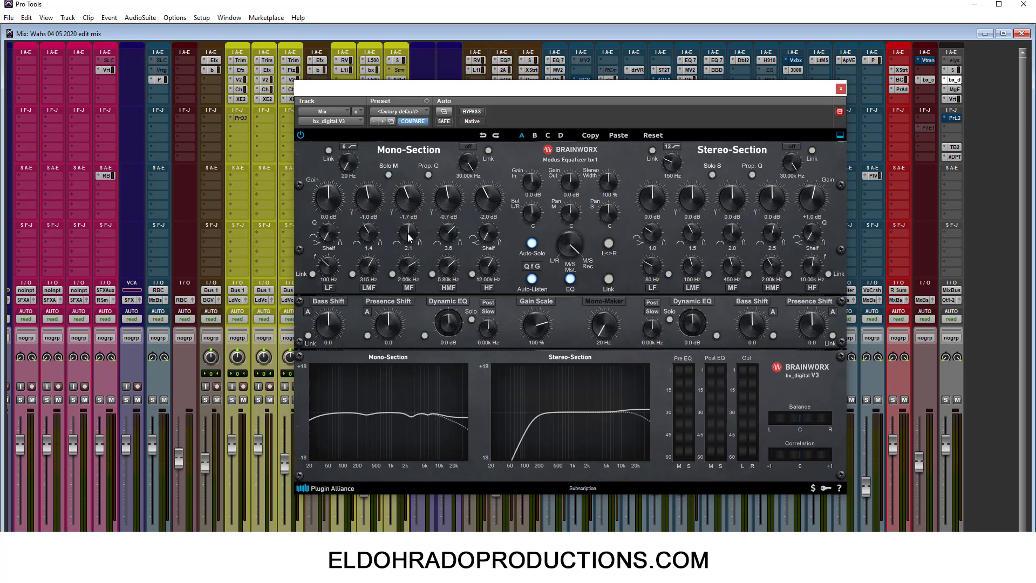
pyautogui.moveTo(368, 236); pyautogui.dragTo(368, 232)
pyautogui.click(330, 236)
pyautogui.click(842, 89)
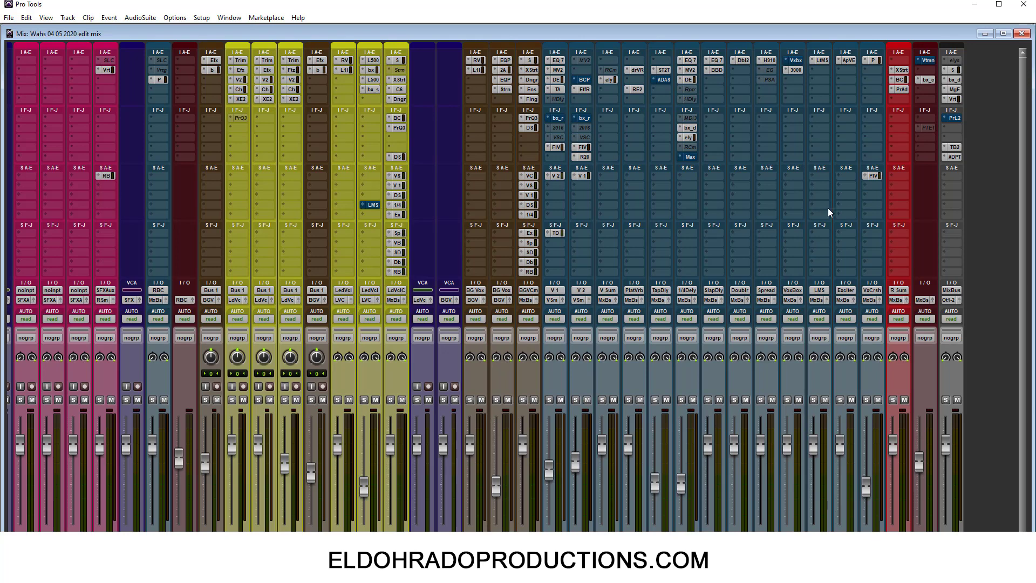
# Open the EQ3 7-Band insert on the Slap Delay track, examine its bands and filters, and close it.
pyautogui.click(721, 61)
pyautogui.moveTo(589, 91); pyautogui.dragTo(674, 108)
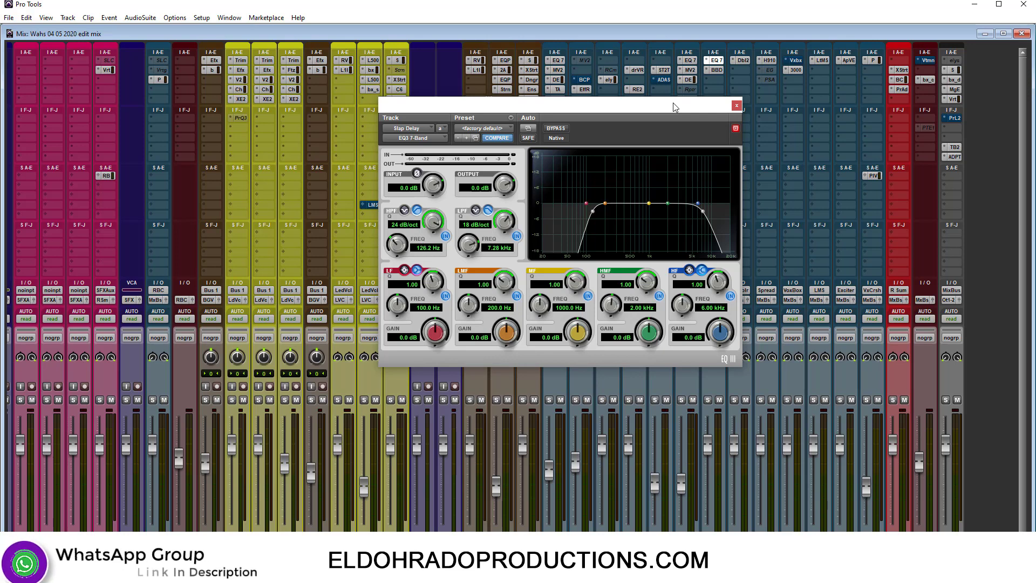
pyautogui.moveTo(672, 106); pyautogui.dragTo(742, 63)
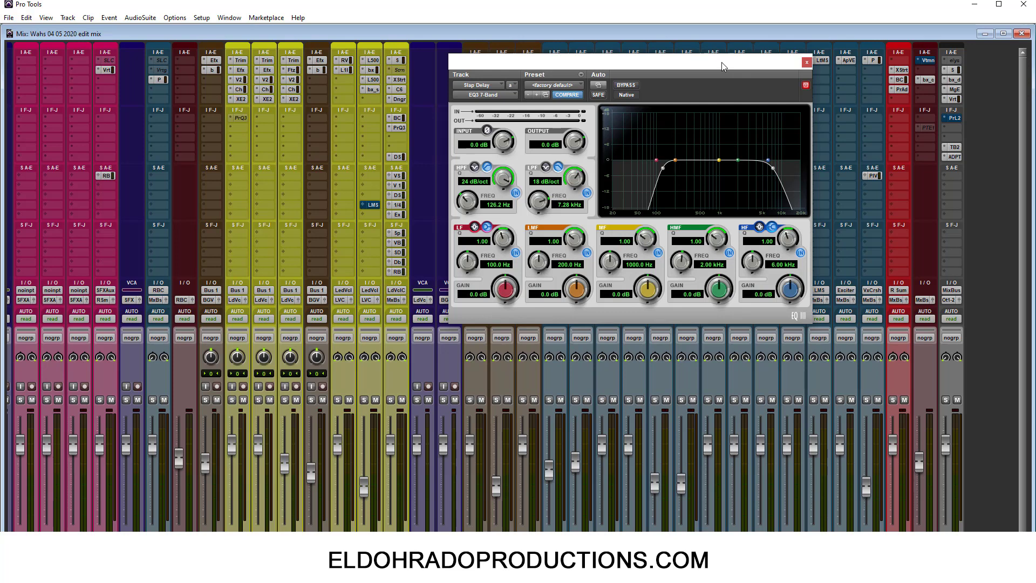
pyautogui.moveTo(721, 62); pyautogui.dragTo(721, 116)
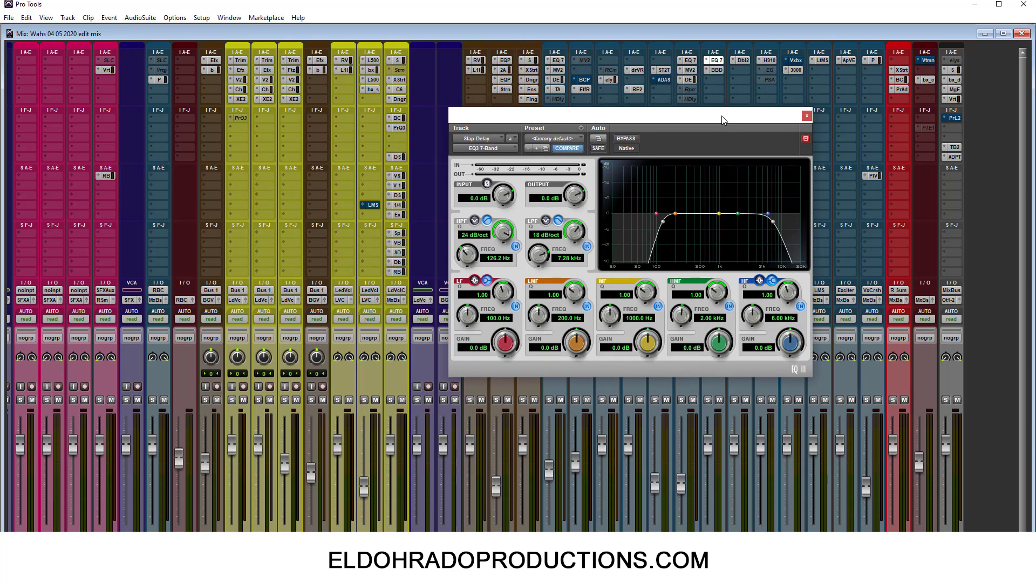
pyautogui.click(806, 115)
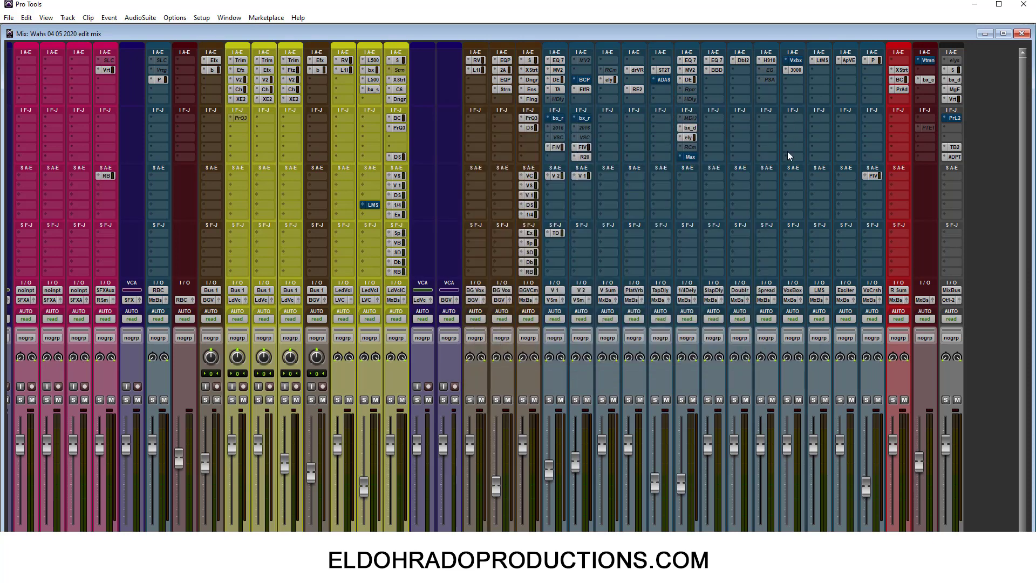
# Insert Neutron 3 Elements (mono) in the empty slot below the Pro-Q 3 on the Audio 3 track.
pyautogui.click(235, 128)
pyautogui.moveTo(254, 145)
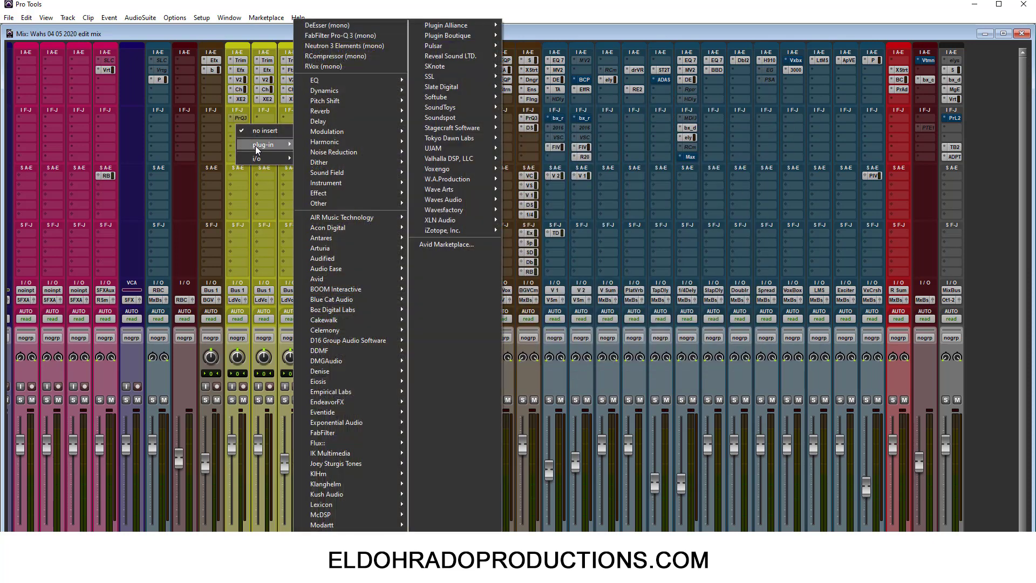
pyautogui.click(371, 46)
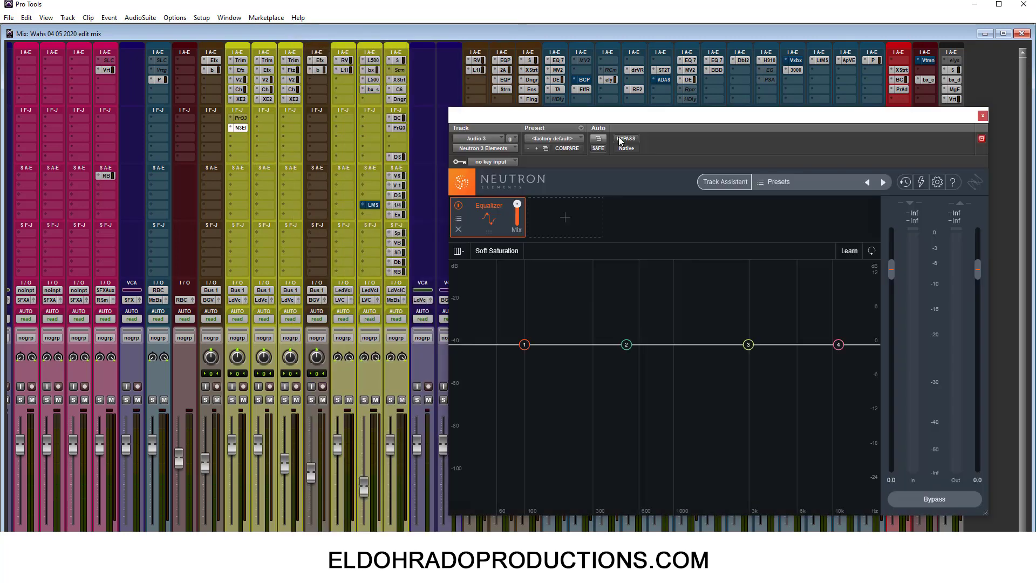
pyautogui.moveTo(662, 118); pyautogui.dragTo(471, 97)
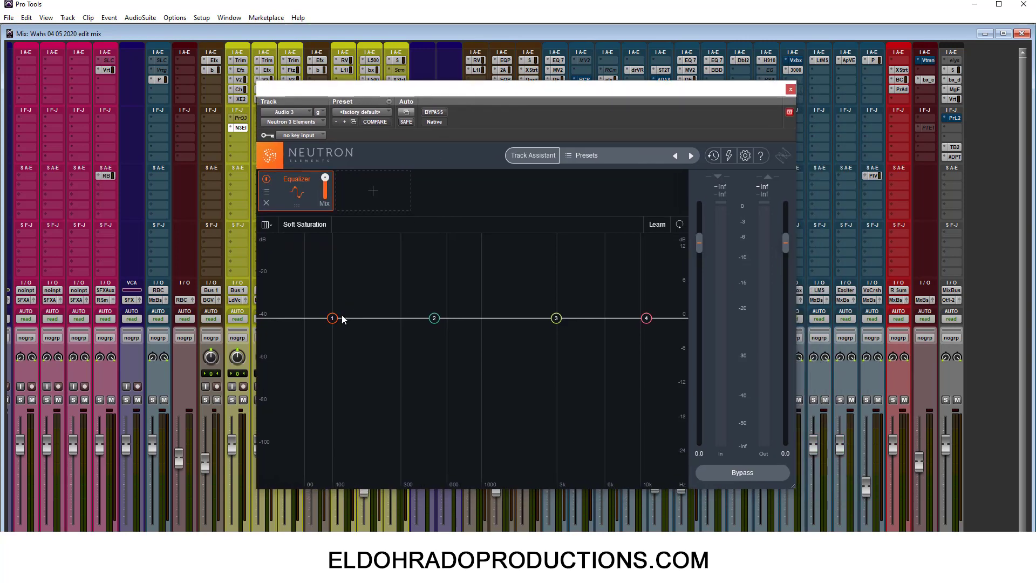
# Boost Neutron equalizer node 2 by about 2.5 dB at 309 Hz and review its available filter shapes.
pyautogui.moveTo(435, 320); pyautogui.dragTo(417, 298)
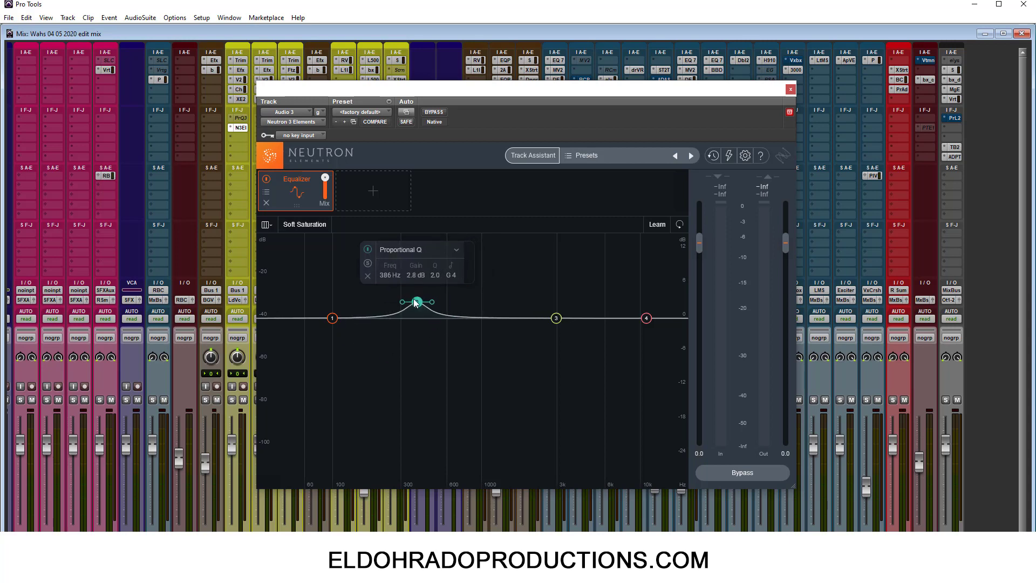
pyautogui.click(457, 251)
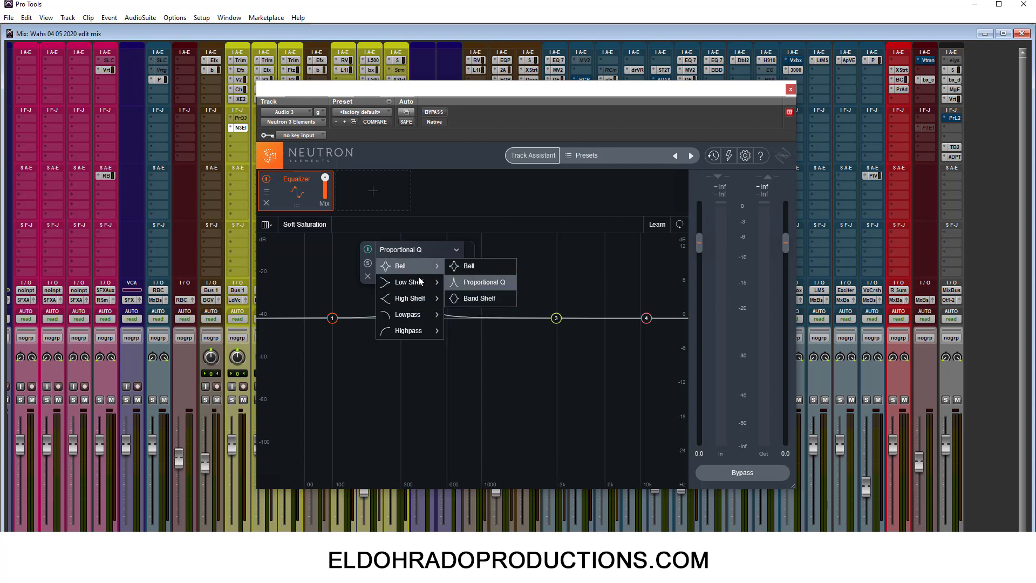
pyautogui.moveTo(416, 284)
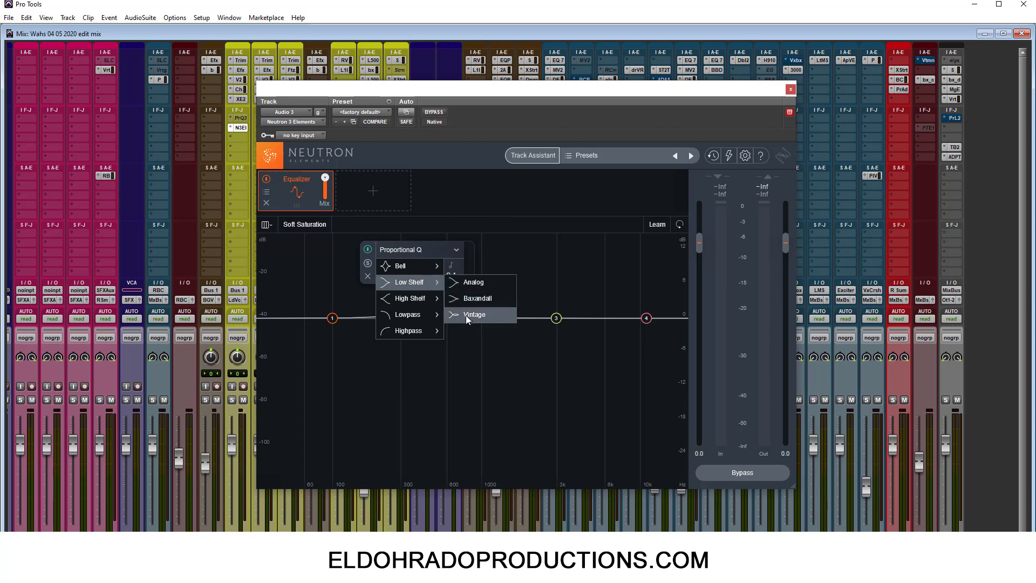
pyautogui.moveTo(422, 318)
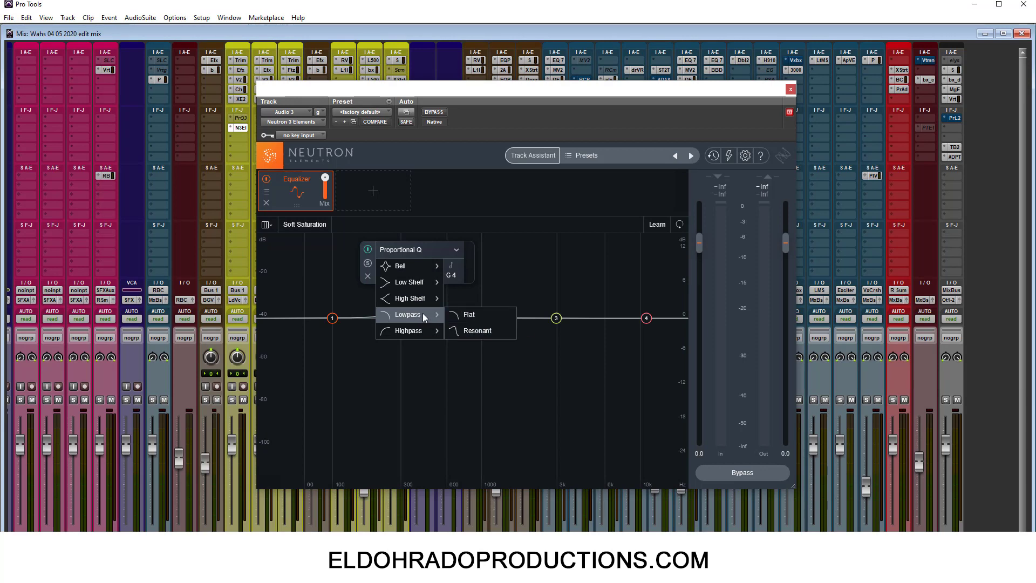
pyautogui.click(494, 283)
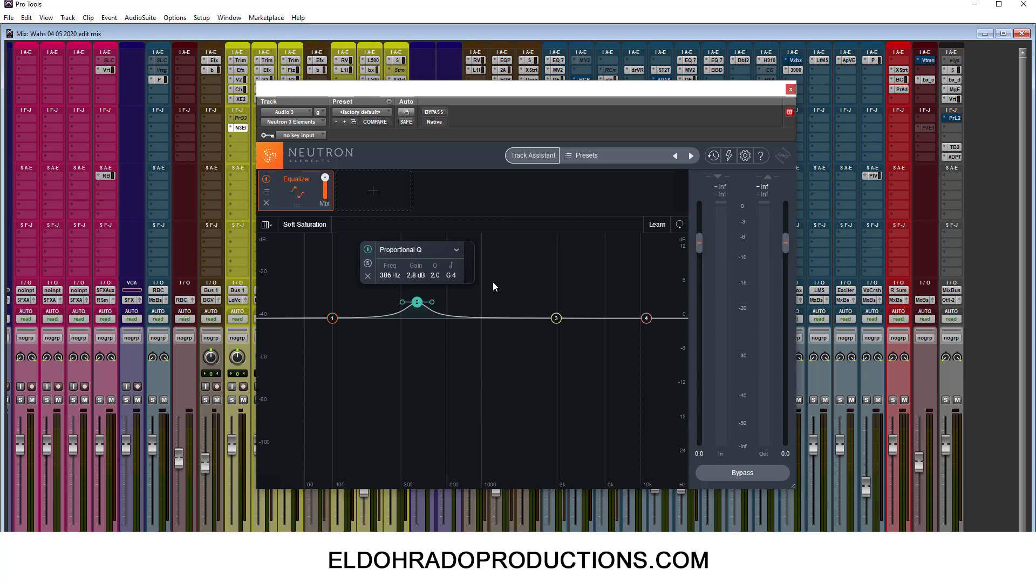
pyautogui.moveTo(417, 302)
pyautogui.mouseDown()
pyautogui.moveTo(440, 302)
pyautogui.moveTo(405, 308)
pyautogui.mouseUp()
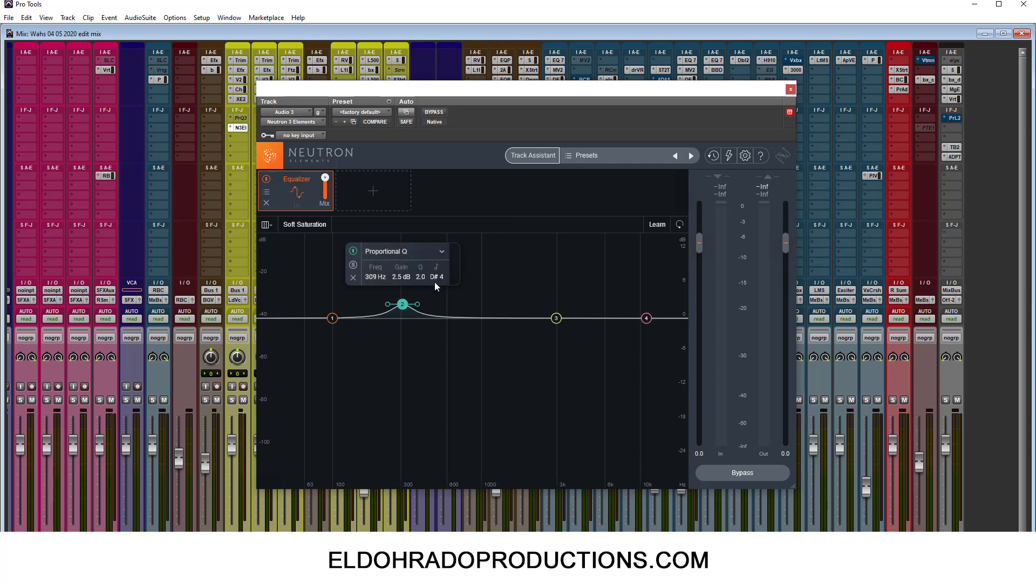
# Try the Mel and Linear frequency scales in the Neutron equalizer and return to Ext Log.
pyautogui.click(265, 225)
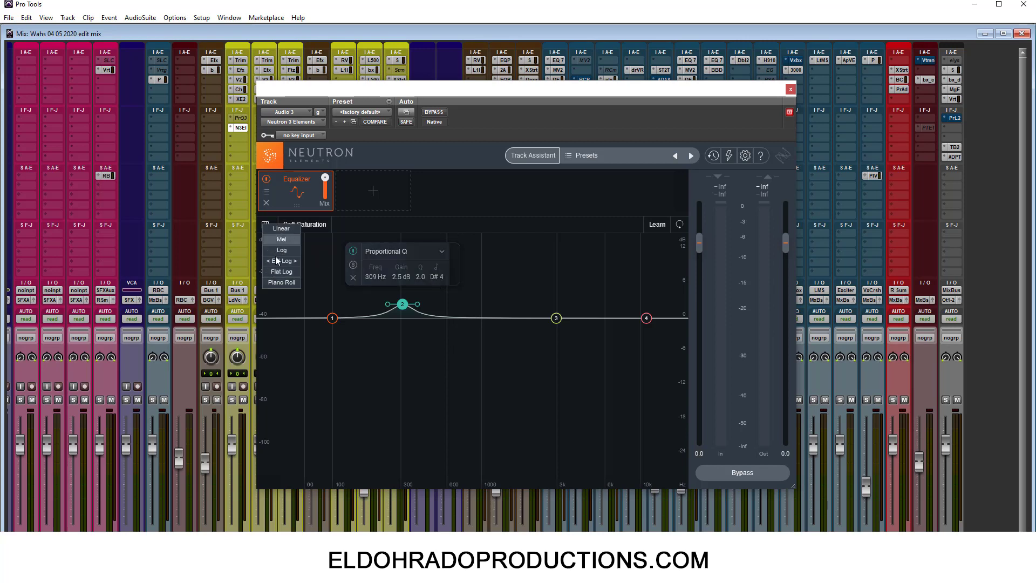
pyautogui.click(280, 240)
pyautogui.click(267, 226)
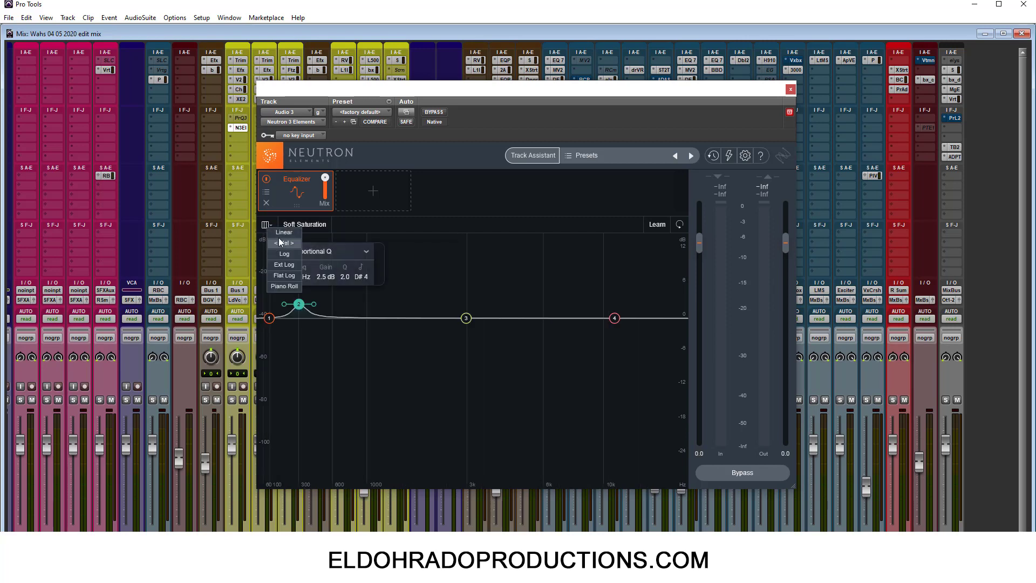
pyautogui.click(283, 231)
pyautogui.click(267, 226)
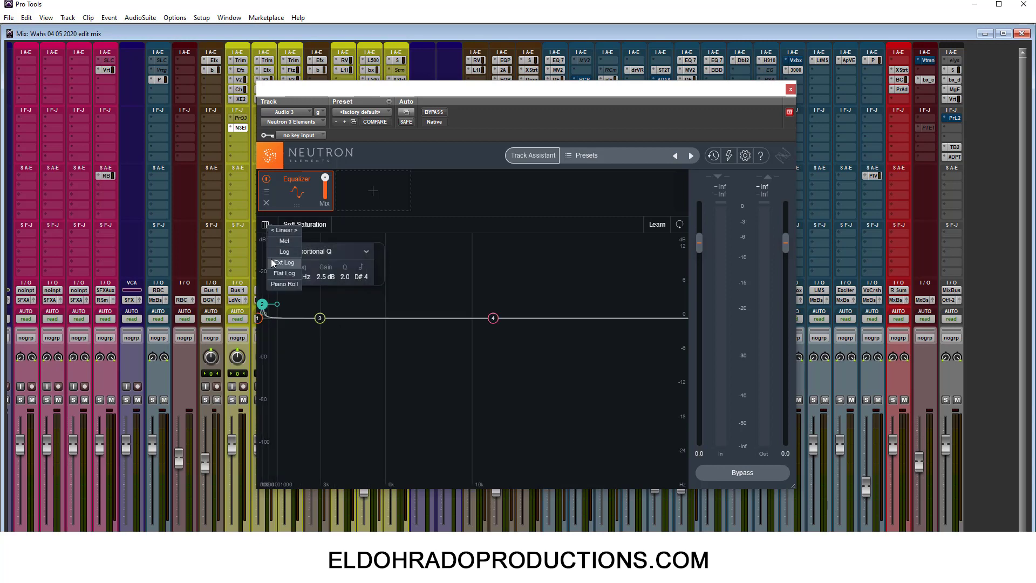
pyautogui.click(270, 248)
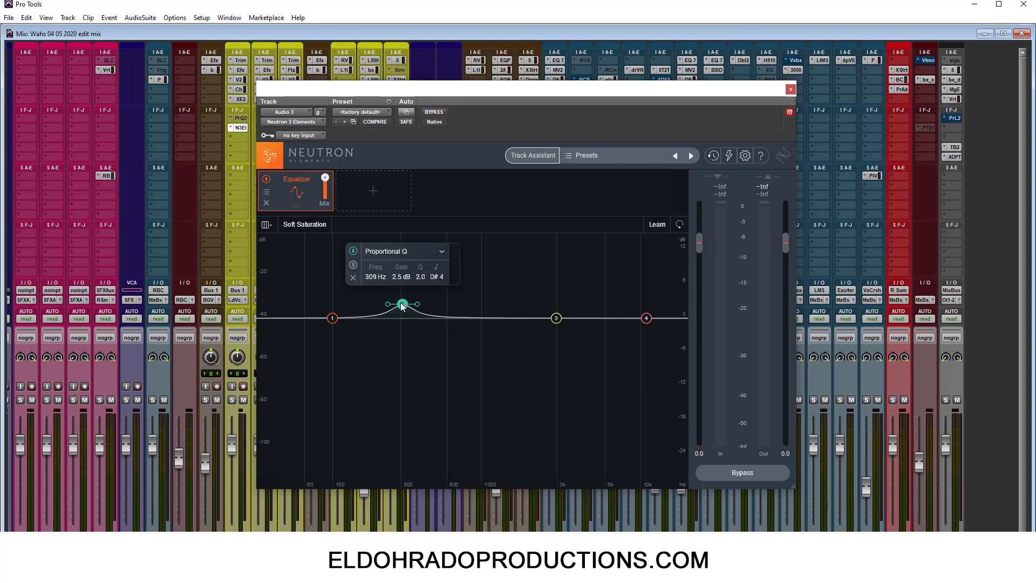
# Turn equalizer node 2 into a cut of about 1.6 dB at 251 Hz.
pyautogui.moveTo(402, 304)
pyautogui.mouseDown()
pyautogui.moveTo(425, 307)
pyautogui.moveTo(385, 306)
pyautogui.mouseUp()
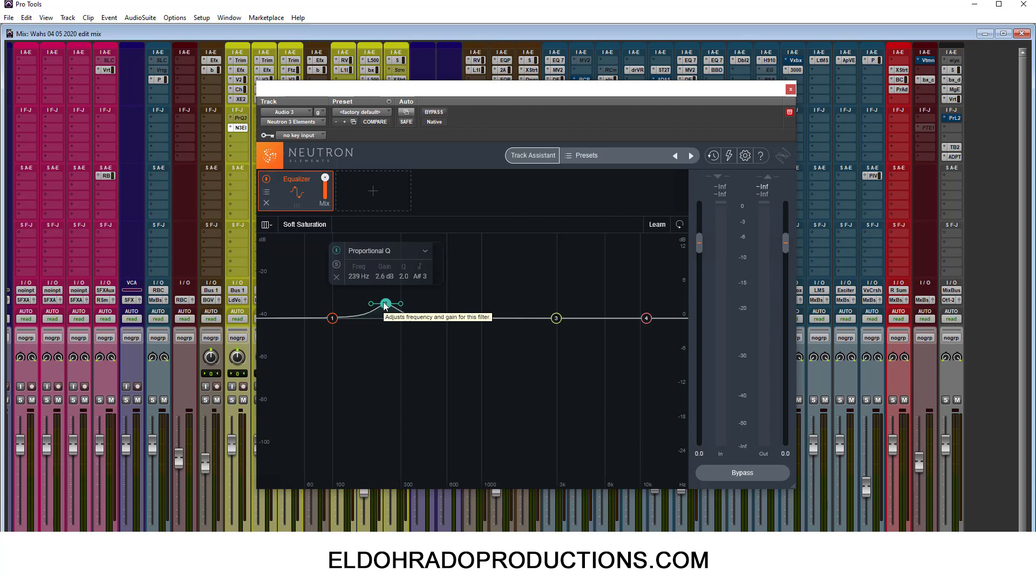
pyautogui.moveTo(385, 305); pyautogui.dragTo(389, 327)
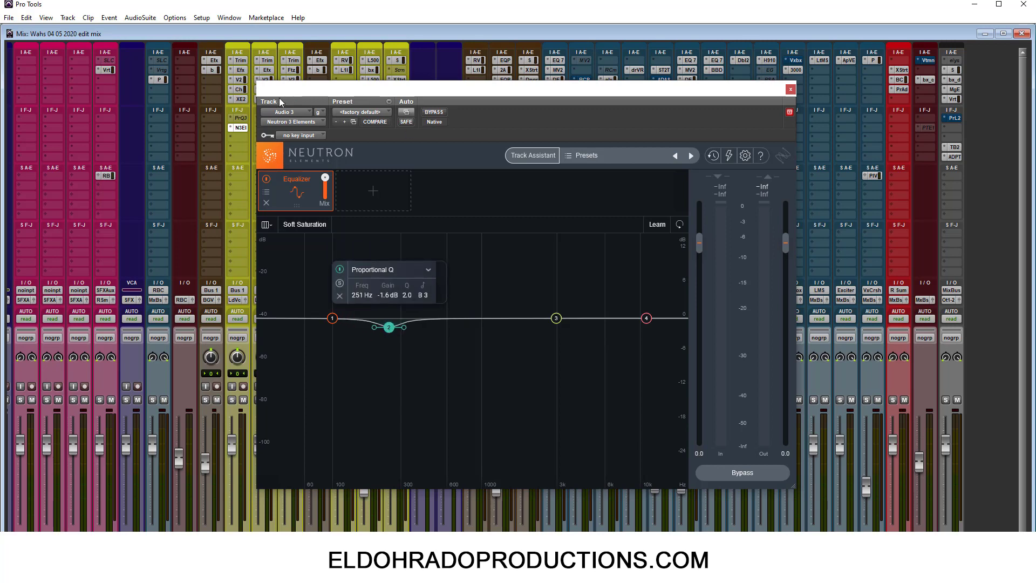
# Reopen the Pro-Q 3 insert on the Lead Vox Combi track and show its piano keyboard display.
pyautogui.moveTo(483, 92); pyautogui.dragTo(523, 130)
pyautogui.click(399, 128)
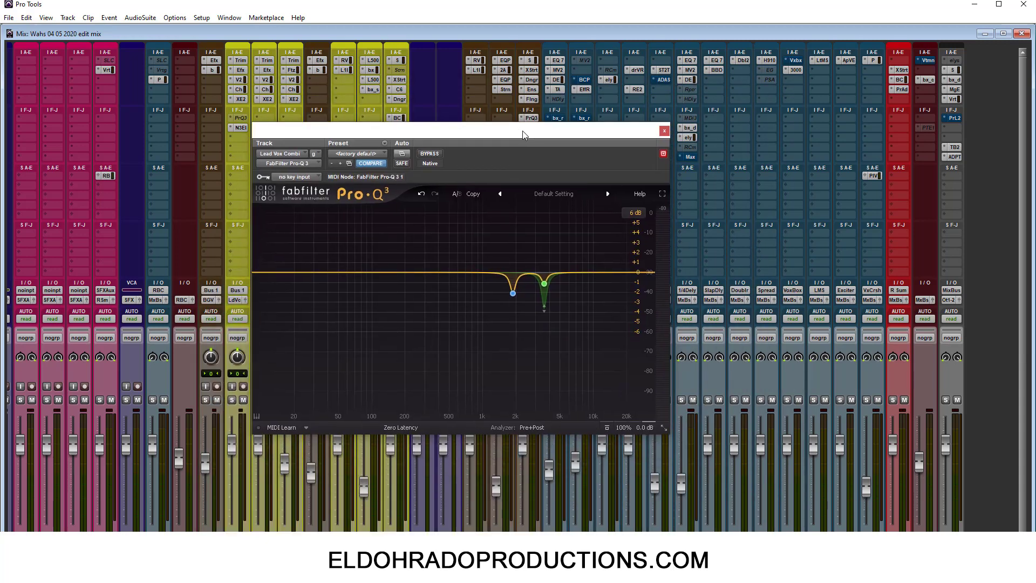
pyautogui.click(257, 417)
# Add a bell boost of about 1.64 dB at 261 Hz using the piano display, delete the band and close the window.
pyautogui.moveTo(435, 272)
pyautogui.mouseDown()
pyautogui.moveTo(438, 243)
pyautogui.moveTo(429, 257)
pyautogui.mouseUp()
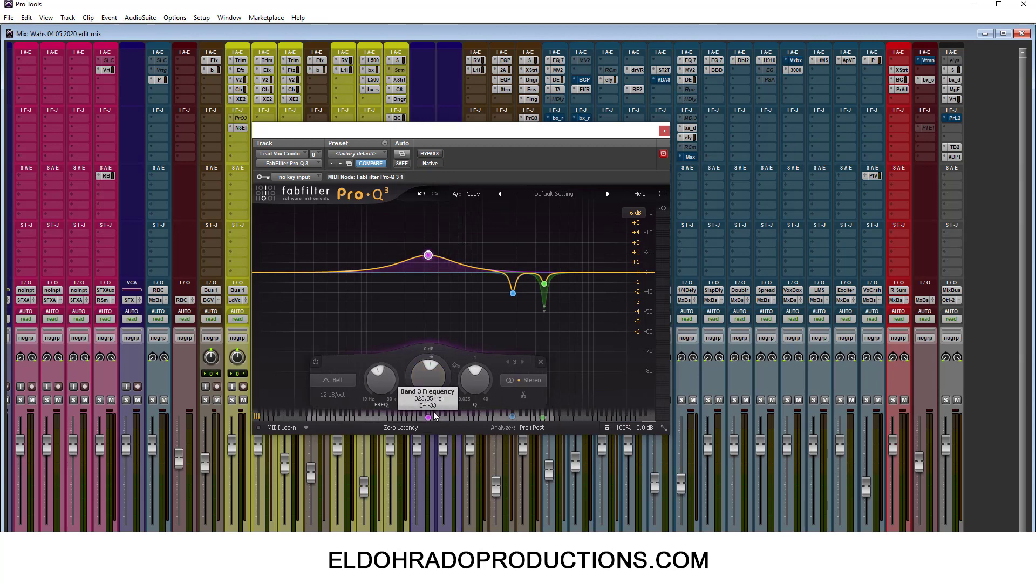
pyautogui.moveTo(427, 256); pyautogui.dragTo(411, 258)
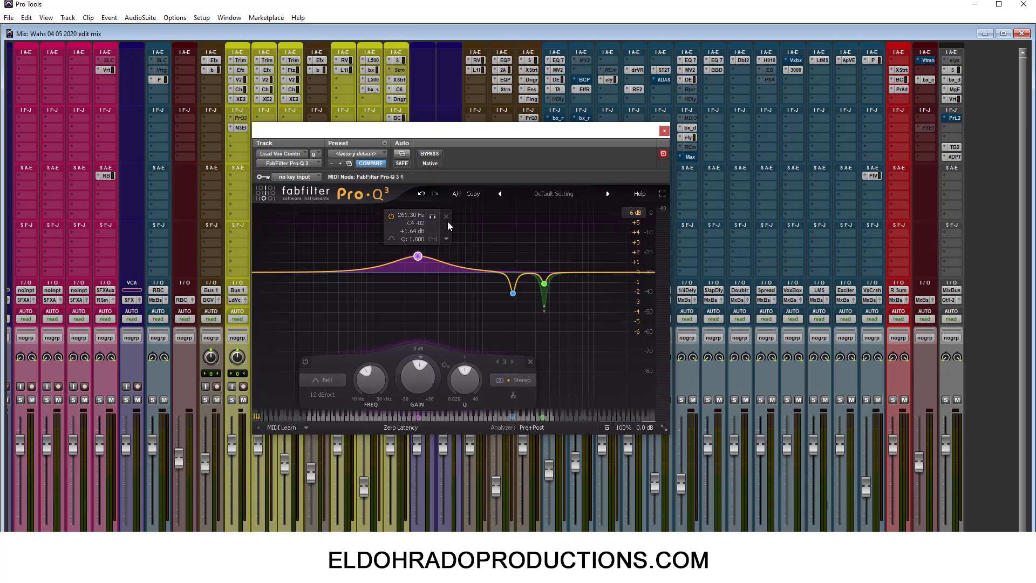
pyautogui.click(440, 216)
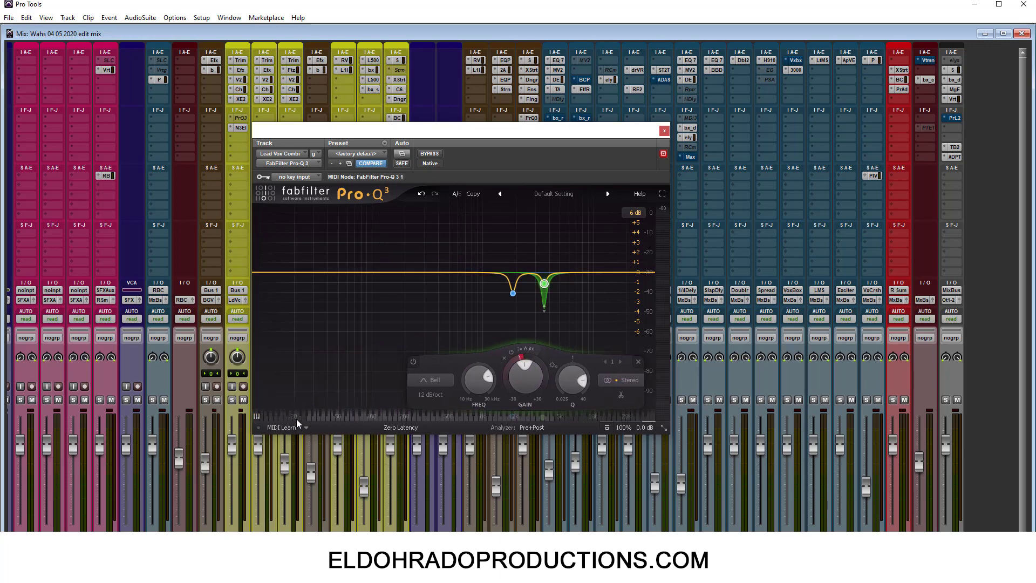
pyautogui.click(664, 132)
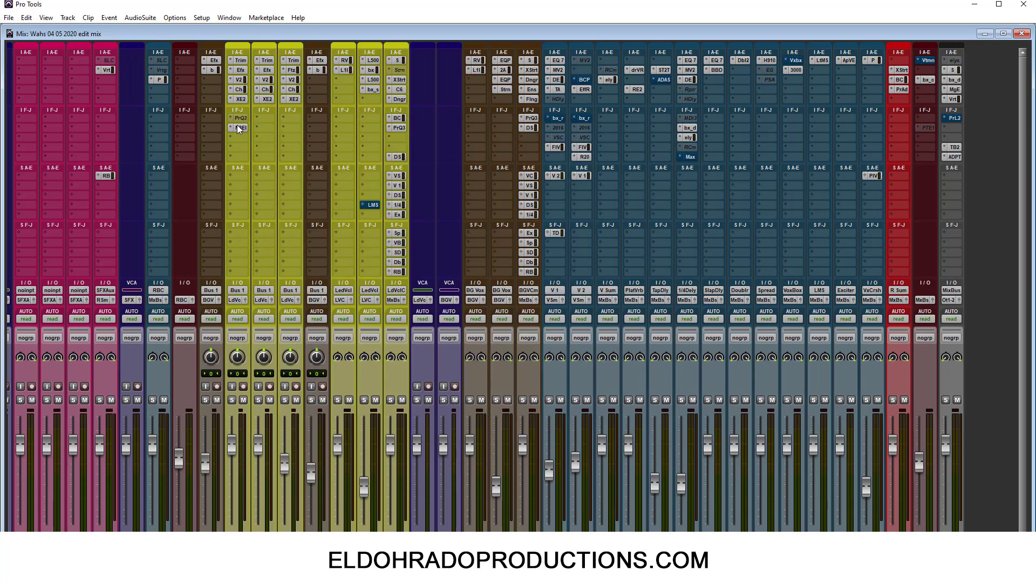